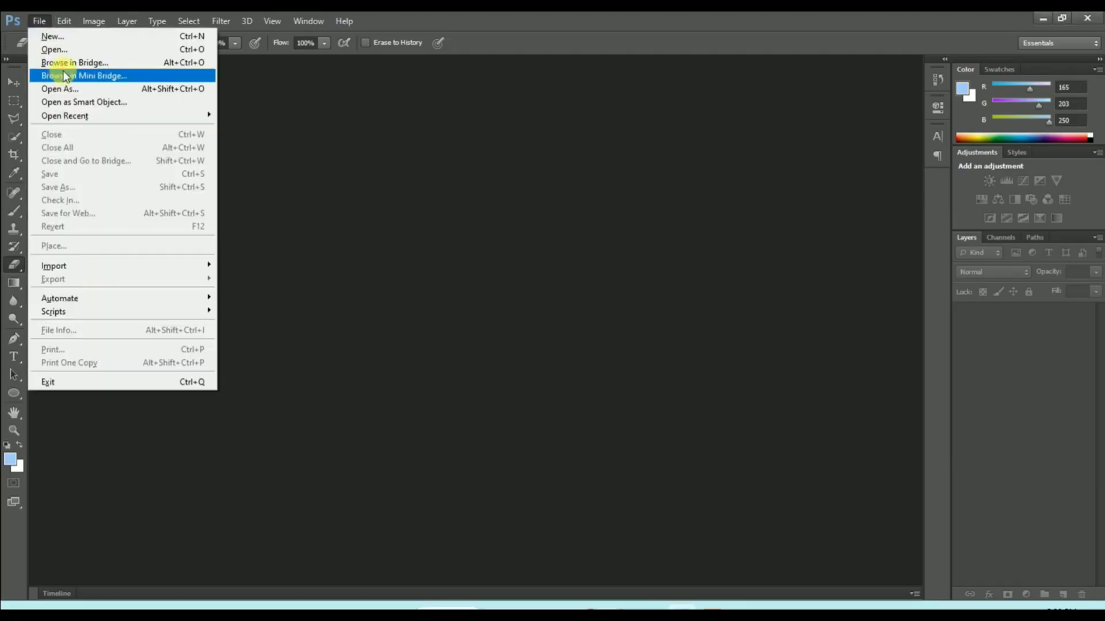
# Open 121.png, 1234.png and 3644.jpg together from the Open dialog
pyautogui.click(53, 49)
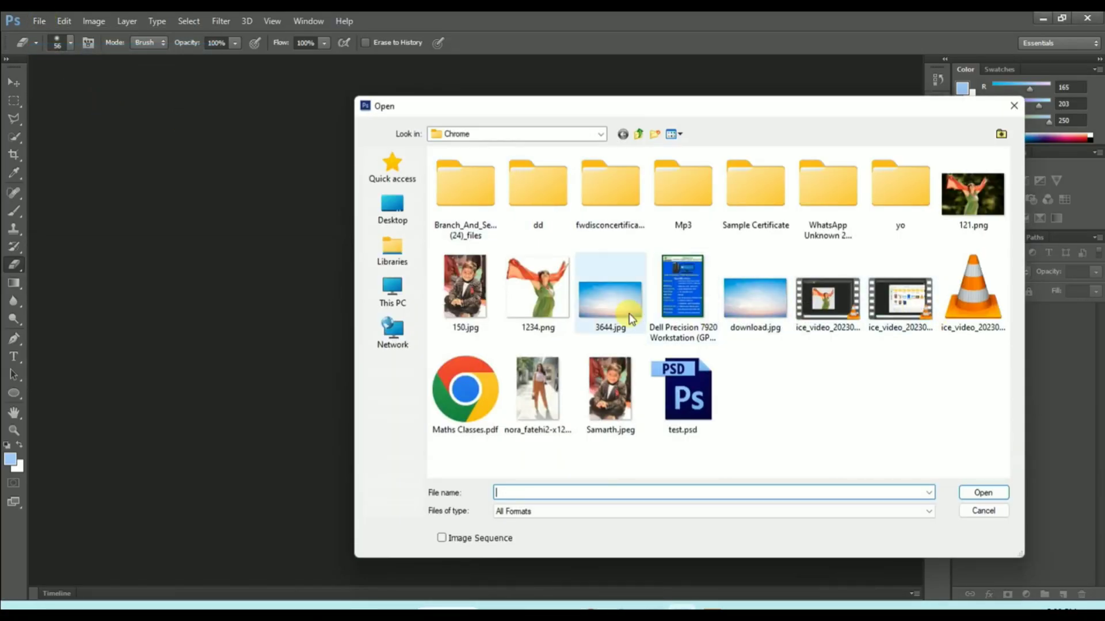
pyautogui.click(539, 294)
pyautogui.keyDown('ctrl'); pyautogui.click(979, 203); pyautogui.keyUp('ctrl')
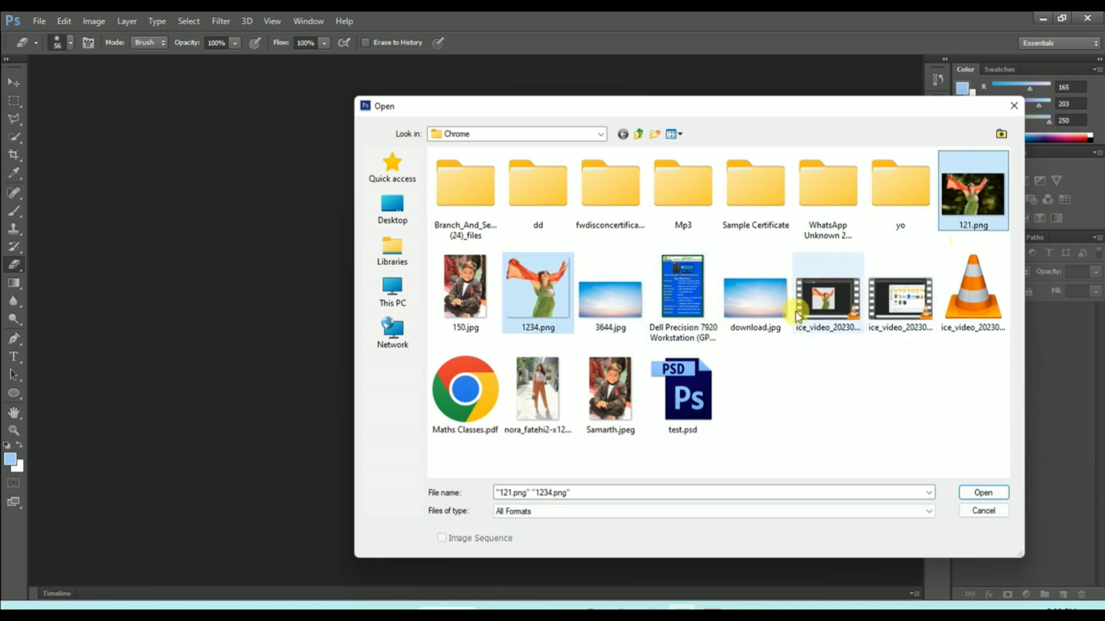
pyautogui.keyDown('ctrl'); pyautogui.click(611, 294); pyautogui.keyUp('ctrl')
pyautogui.click(971, 492)
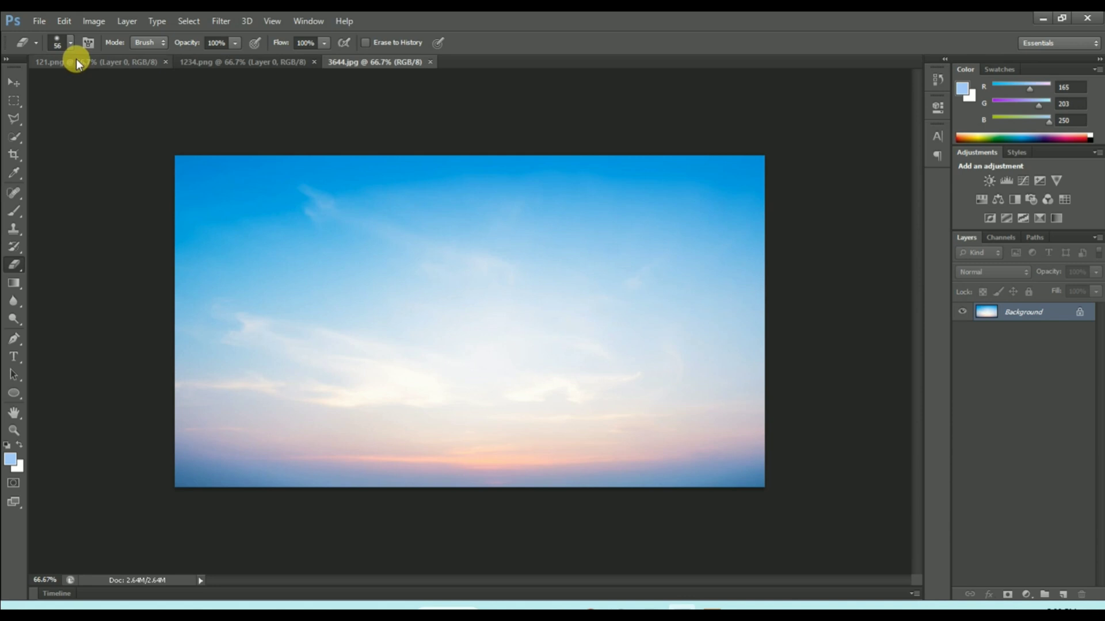
# Review the two woman documents, then add an empty Layer 1 above the sky Background in 3644.jpg
pyautogui.click(77, 61)
pyautogui.click(194, 62)
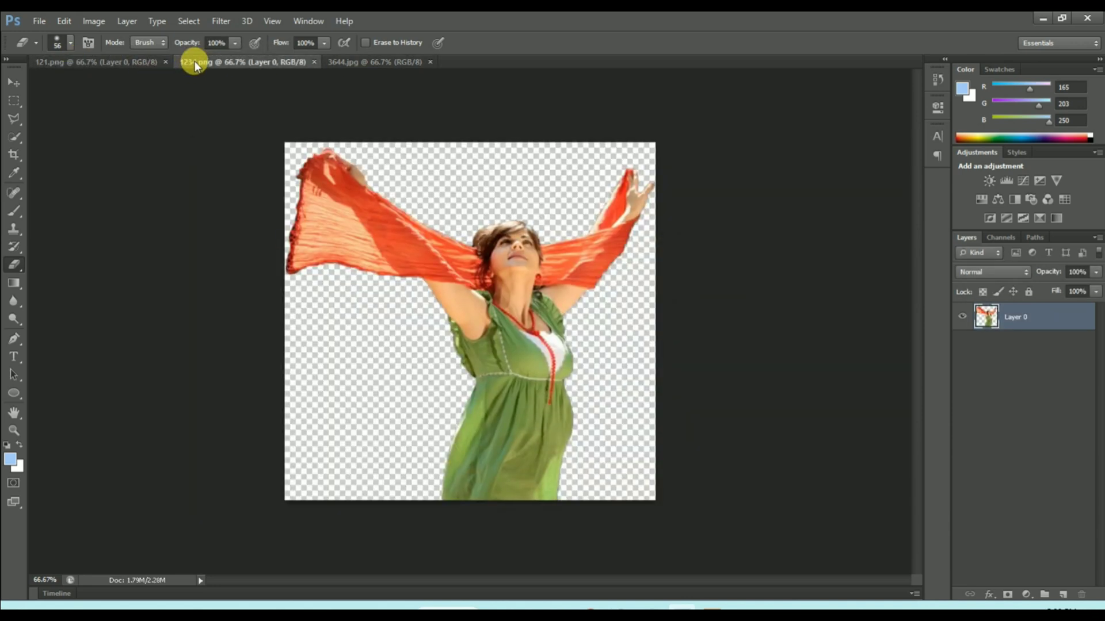
pyautogui.click(359, 60)
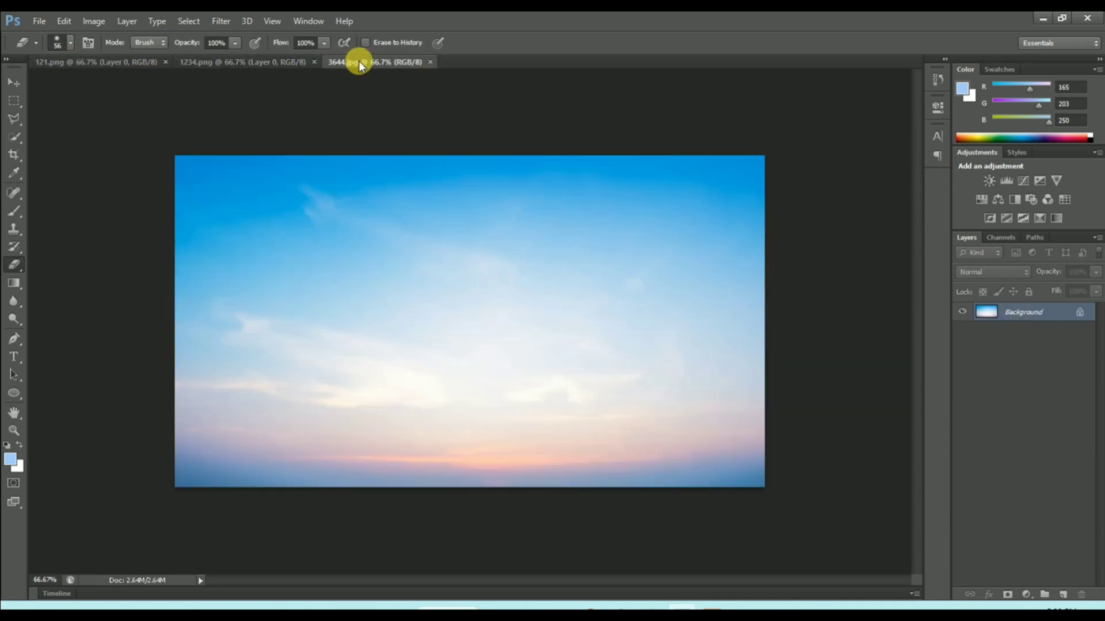
pyautogui.click(1060, 595)
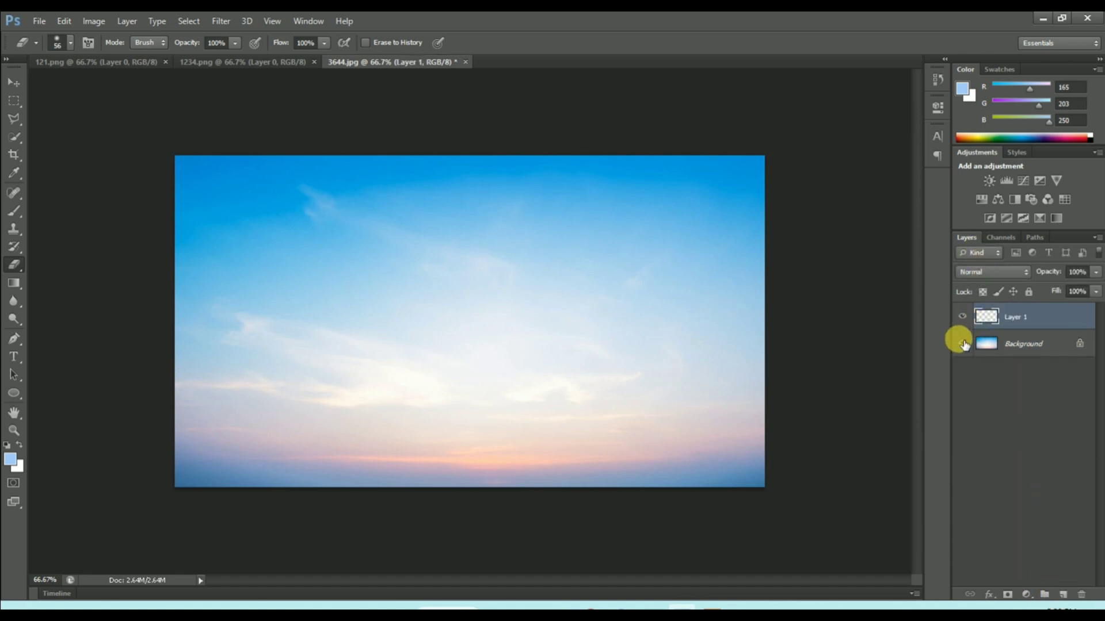
# Draw a large light-blue ellipse over the lower sky and nudge it up-left into place
pyautogui.click(16, 399)
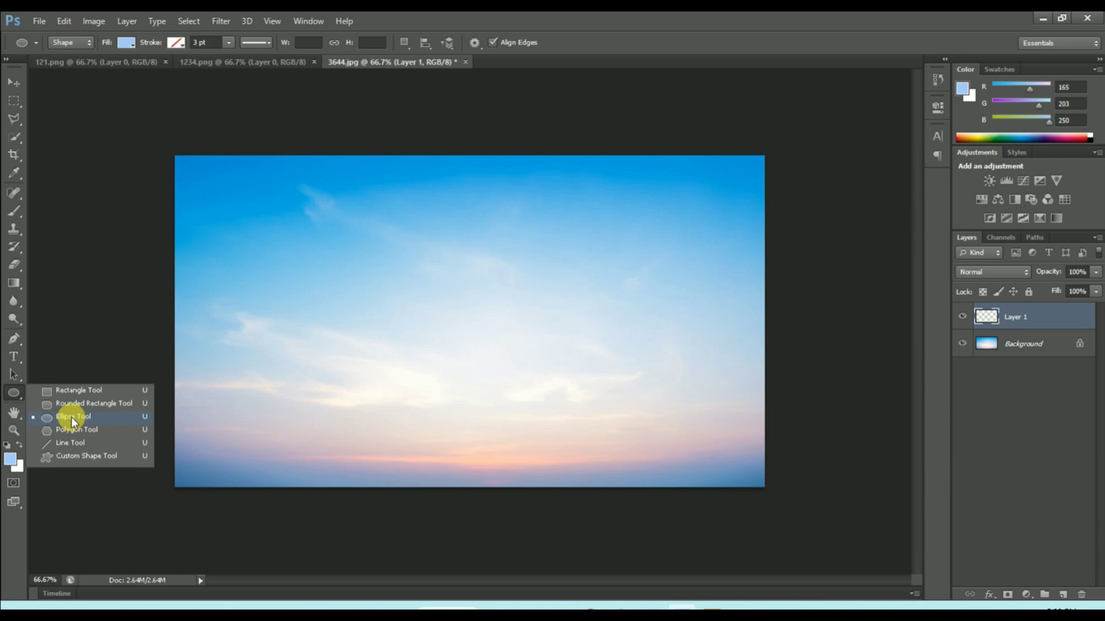
pyautogui.click(72, 417)
pyautogui.moveTo(369, 349); pyautogui.dragTo(610, 491)
pyautogui.click(14, 82)
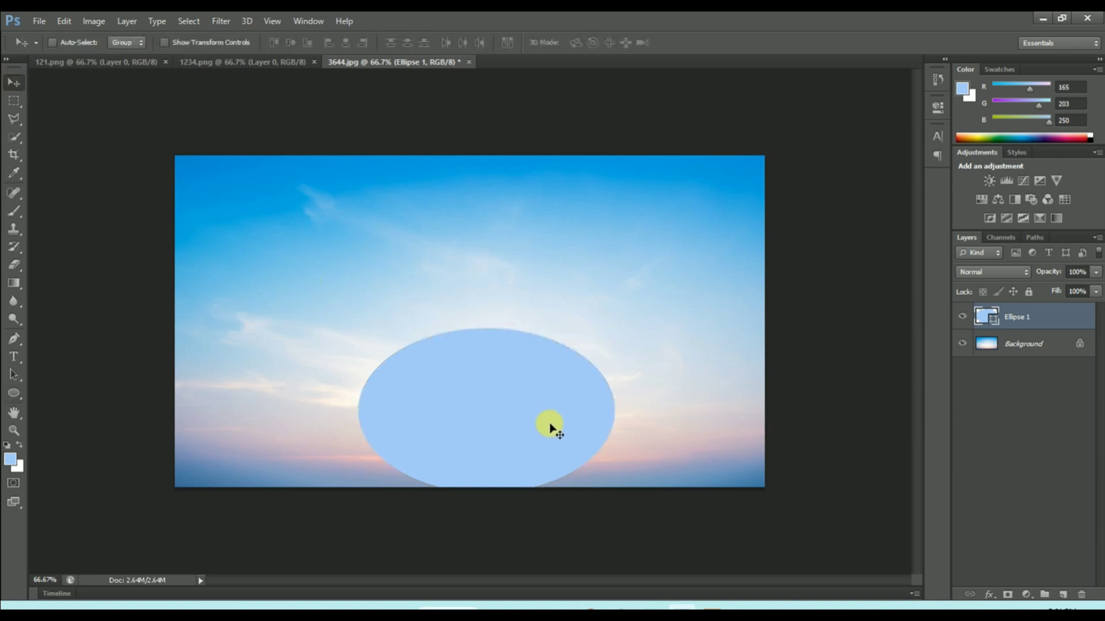
pyautogui.moveTo(550, 429); pyautogui.dragTo(542, 415)
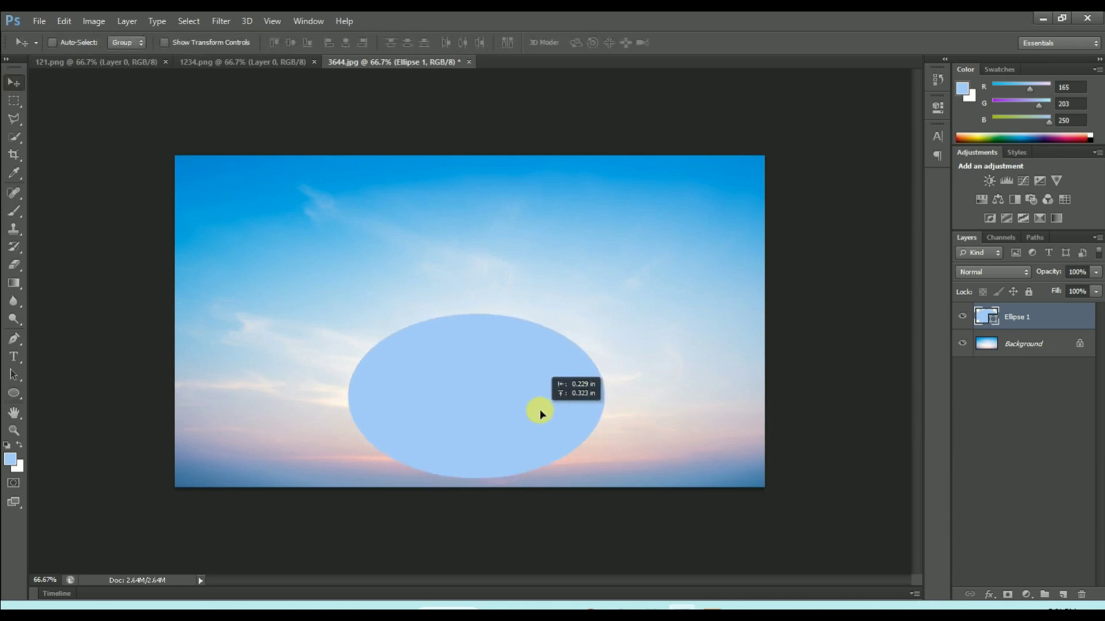
pyautogui.moveTo(540, 416); pyautogui.dragTo(537, 411)
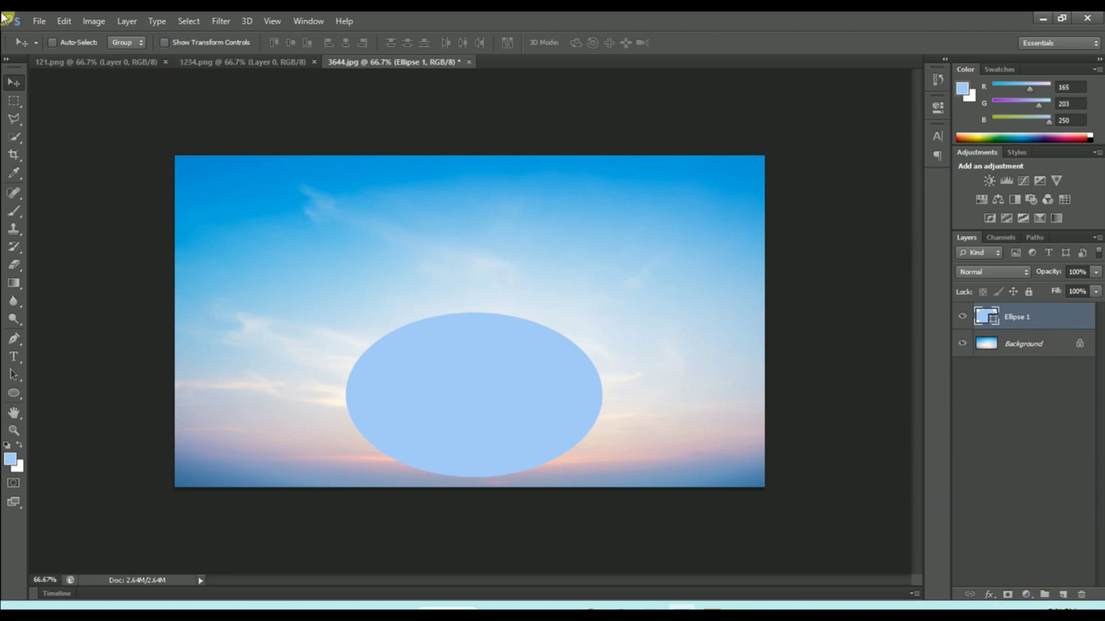
# Drag the cut-out woman from 1234.png into the sky document as a layer above the ellipse
pyautogui.click(76, 62)
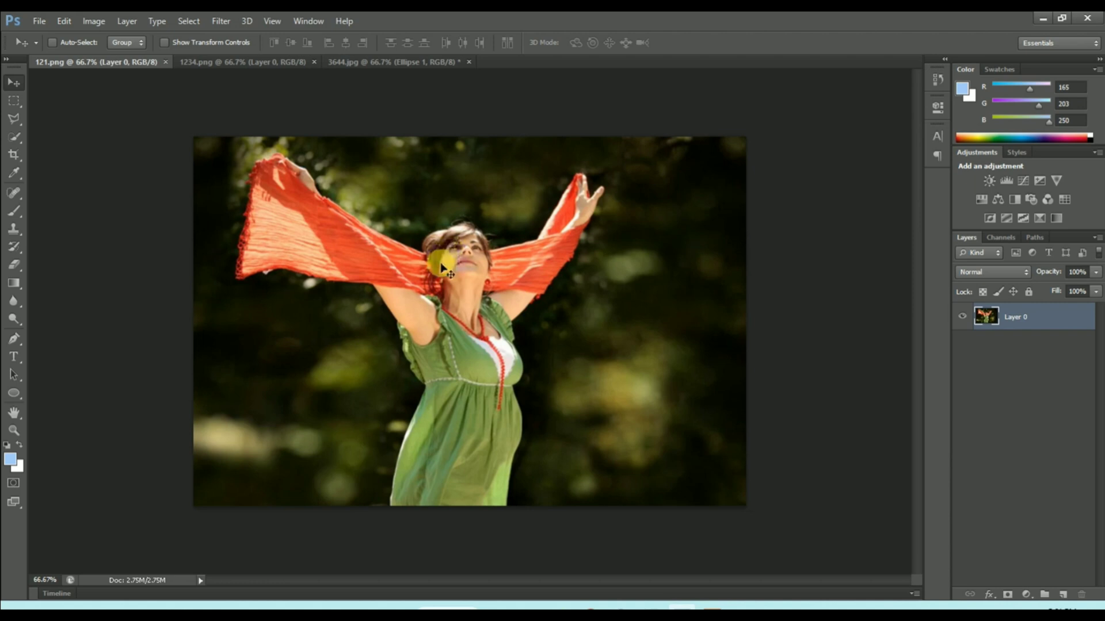
pyautogui.click(241, 64)
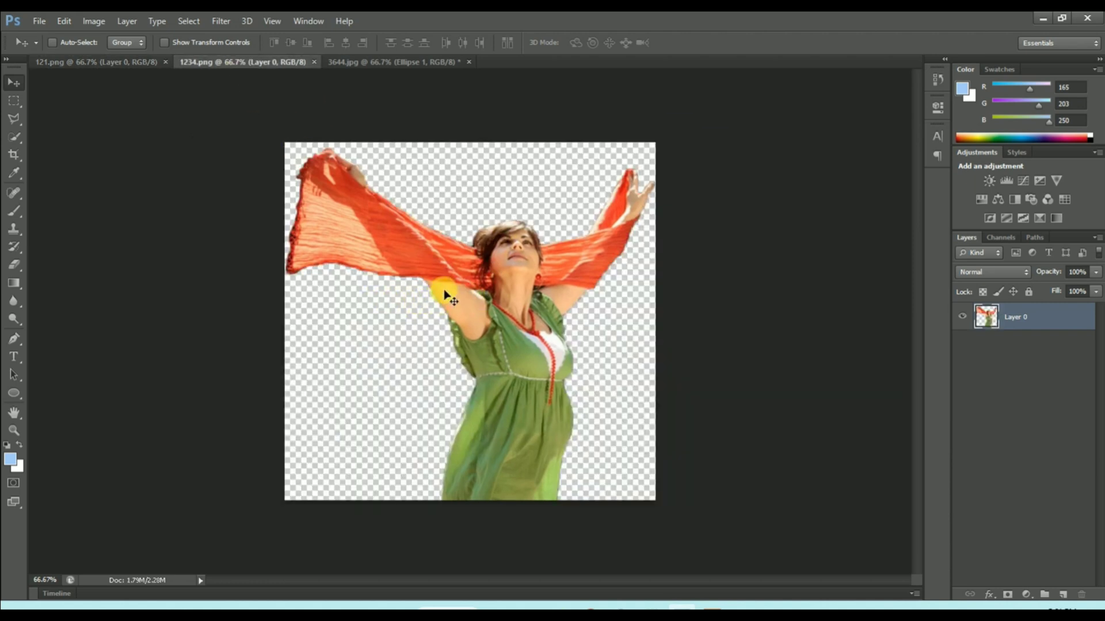
pyautogui.moveTo(466, 302)
pyautogui.mouseDown()
pyautogui.moveTo(362, 62)
pyautogui.moveTo(446, 261)
pyautogui.mouseUp()
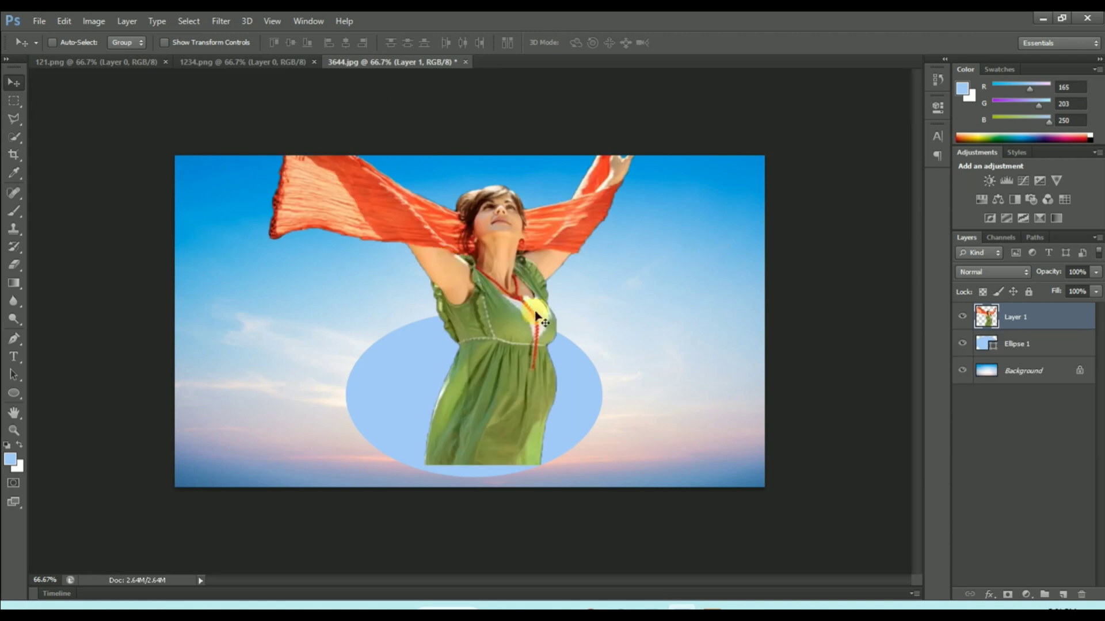
# Free-transform the woman to about 97% so her skirt ends inside the ellipse, and commit
pyautogui.hotkey('ctrl', 't')
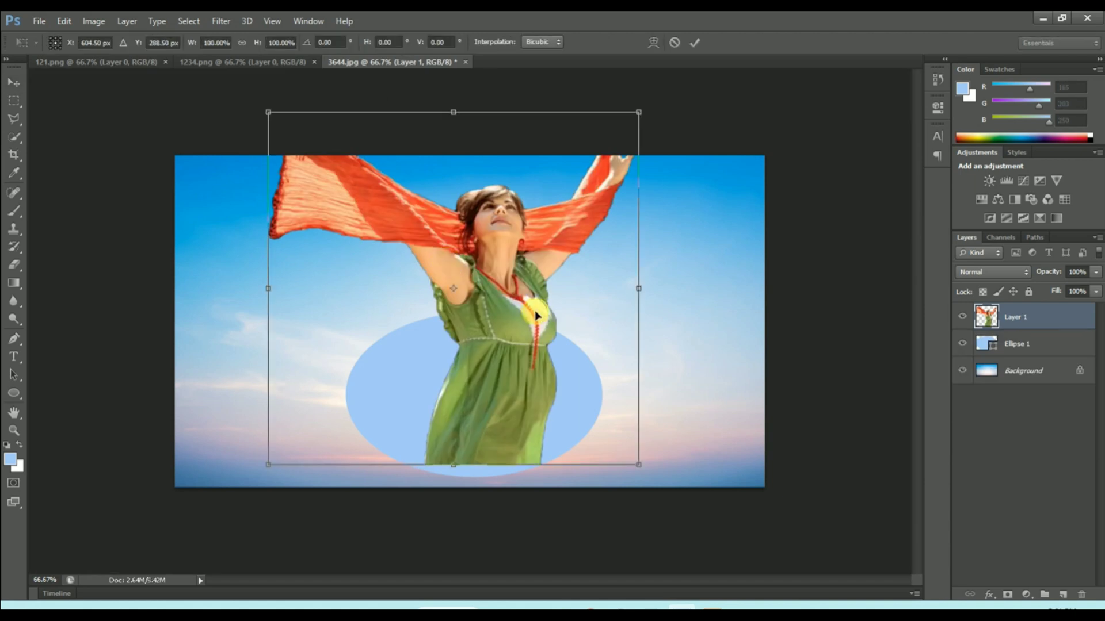
pyautogui.moveTo(637, 113); pyautogui.dragTo(616, 160)
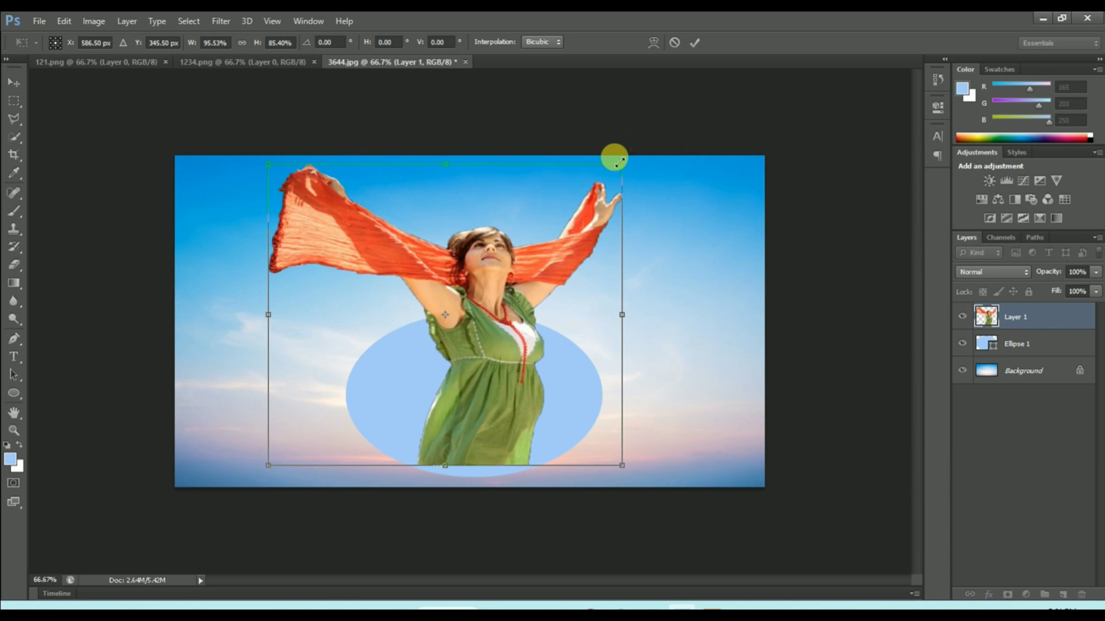
pyautogui.hotkey('ctrl', 'z')
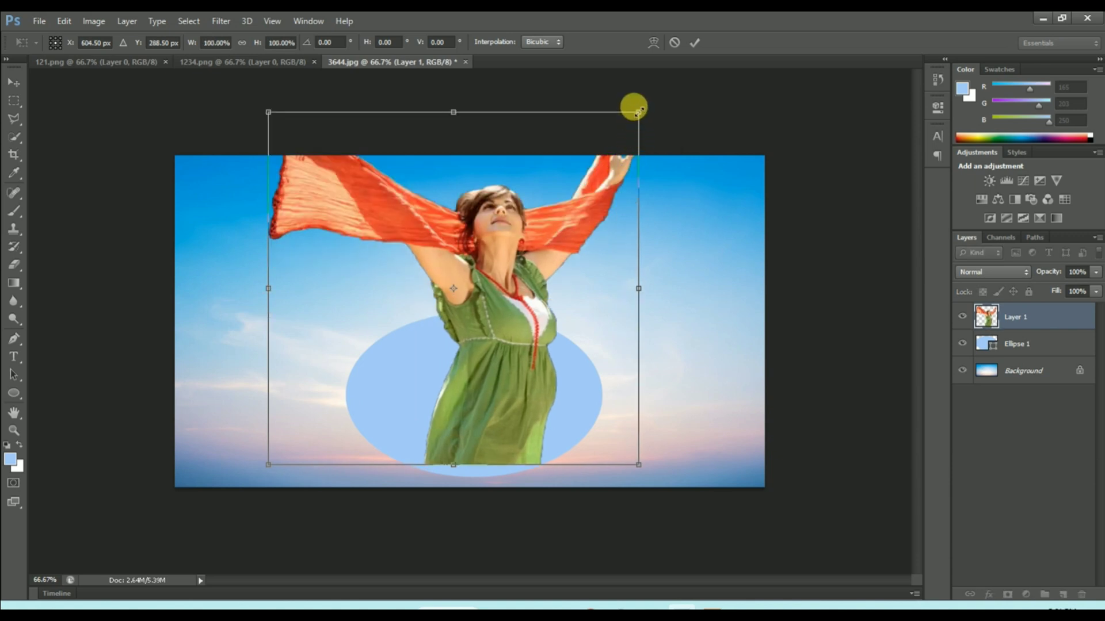
pyautogui.moveTo(633, 108)
pyautogui.mouseDown()
pyautogui.moveTo(609, 156)
pyautogui.moveTo(532, 217)
pyautogui.mouseUp()
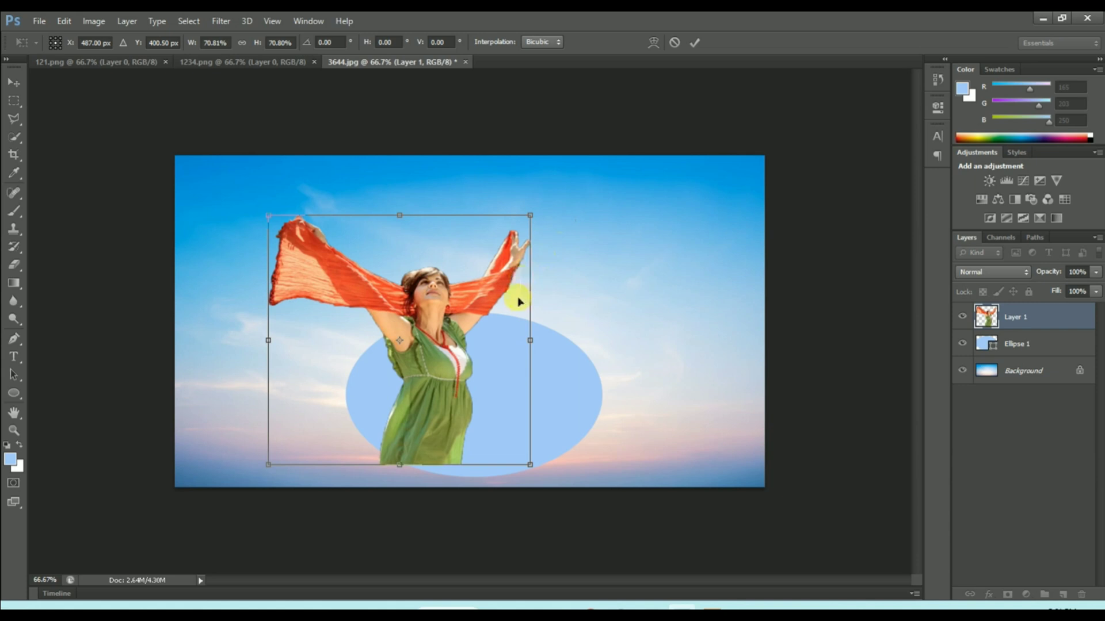
pyautogui.moveTo(522, 310)
pyautogui.mouseDown()
pyautogui.moveTo(550, 297)
pyautogui.moveTo(562, 274)
pyautogui.mouseUp()
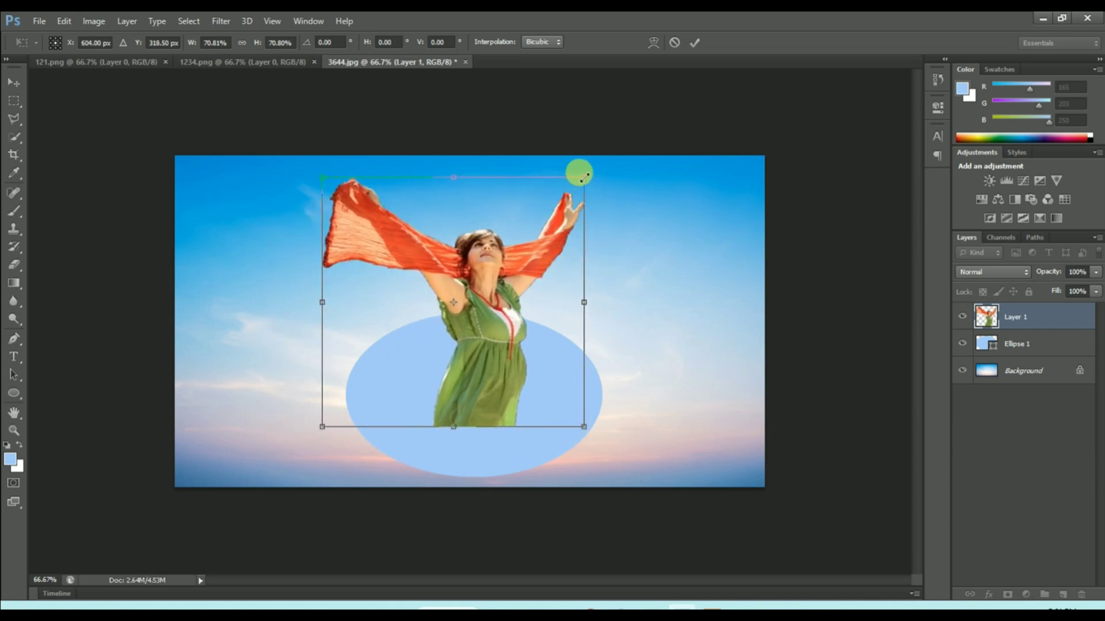
pyautogui.moveTo(585, 178); pyautogui.dragTo(621, 142)
pyautogui.moveTo(593, 272); pyautogui.dragTo(574, 309)
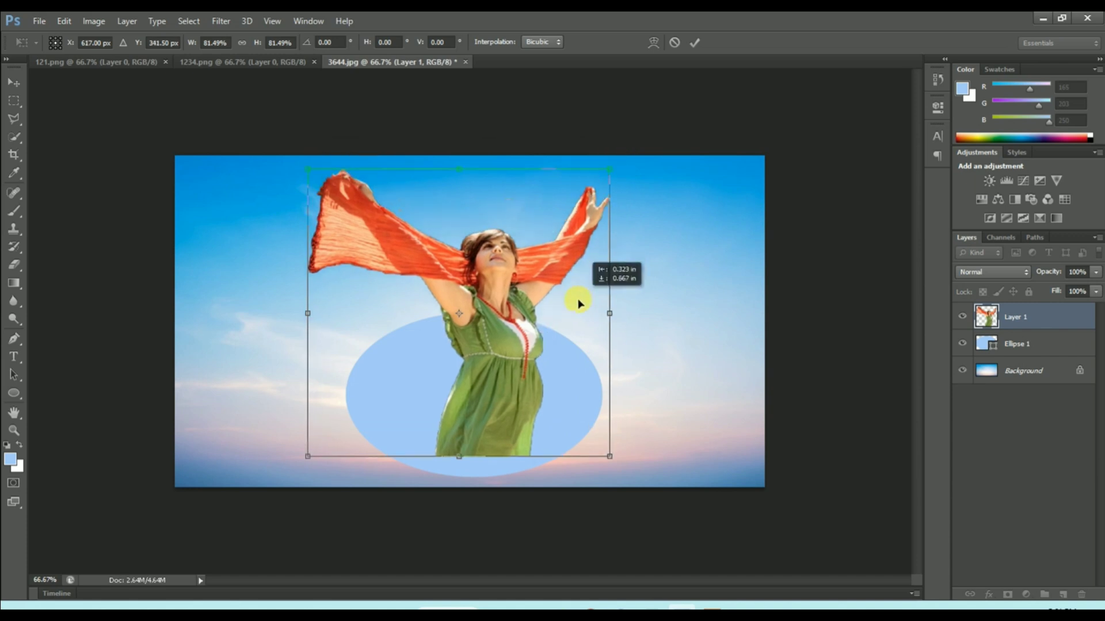
pyautogui.moveTo(602, 180); pyautogui.dragTo(620, 162)
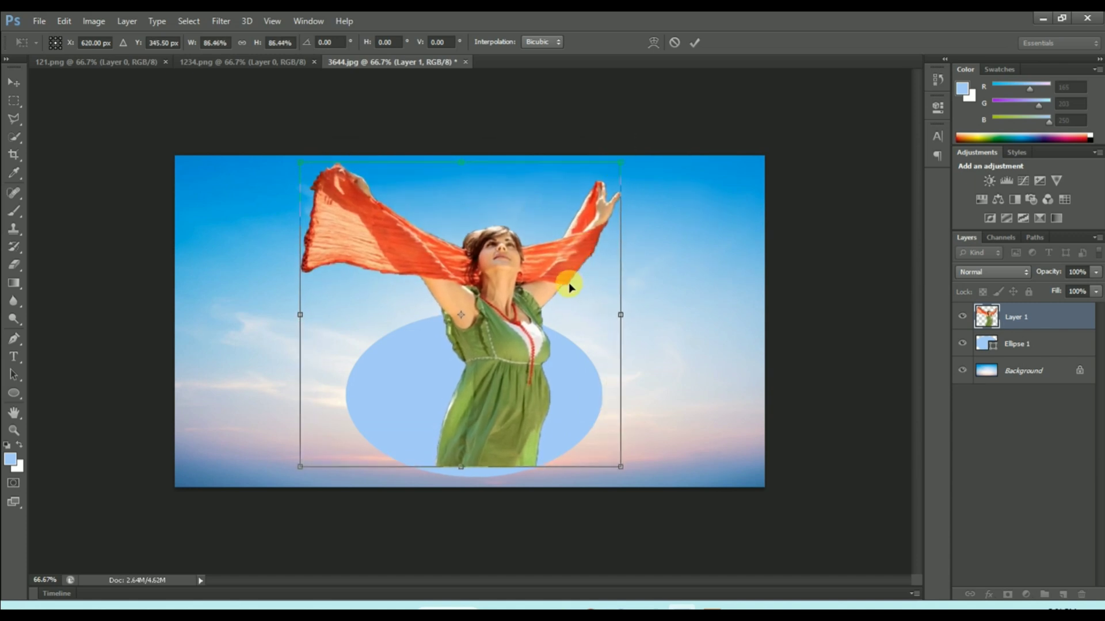
pyautogui.moveTo(567, 290); pyautogui.dragTo(554, 299)
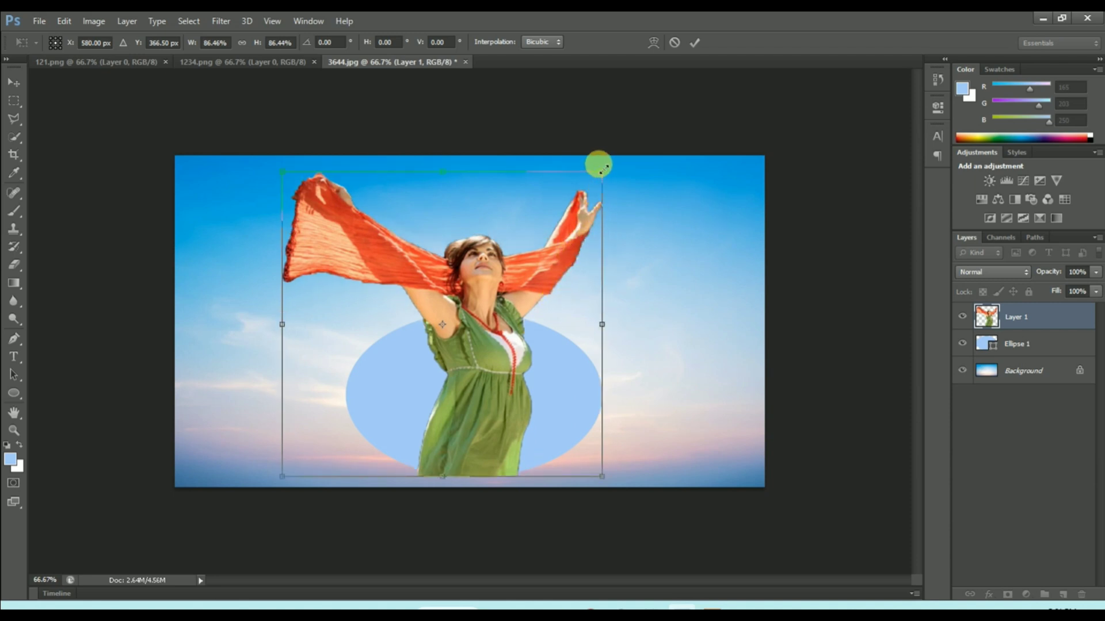
pyautogui.moveTo(602, 173)
pyautogui.mouseDown()
pyautogui.moveTo(622, 160)
pyautogui.moveTo(605, 169)
pyautogui.mouseUp()
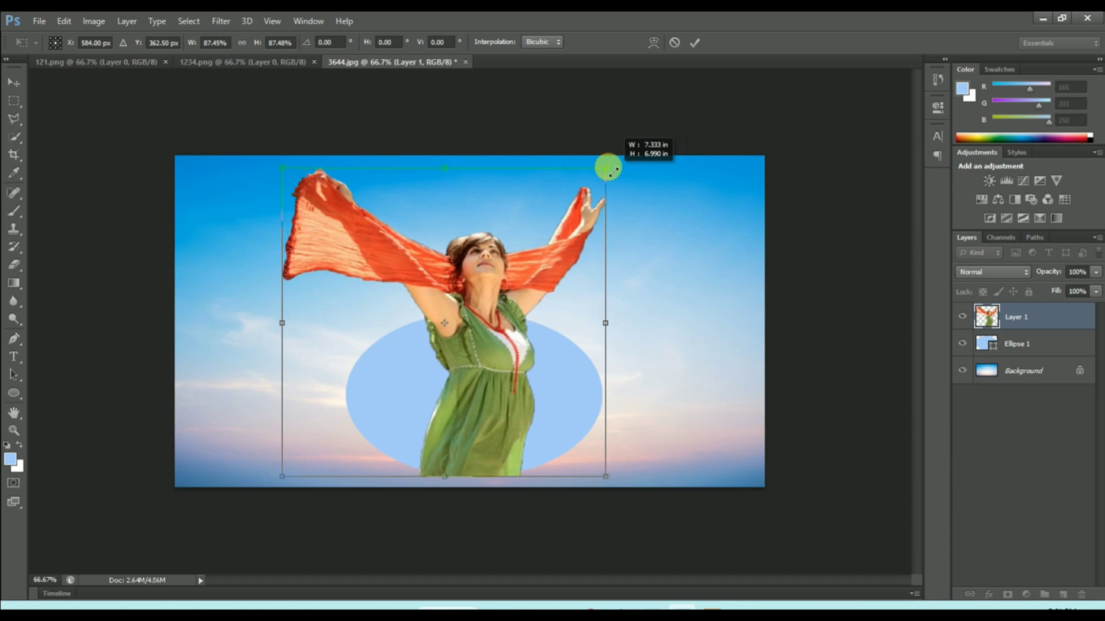
pyautogui.moveTo(541, 345); pyautogui.dragTo(544, 316)
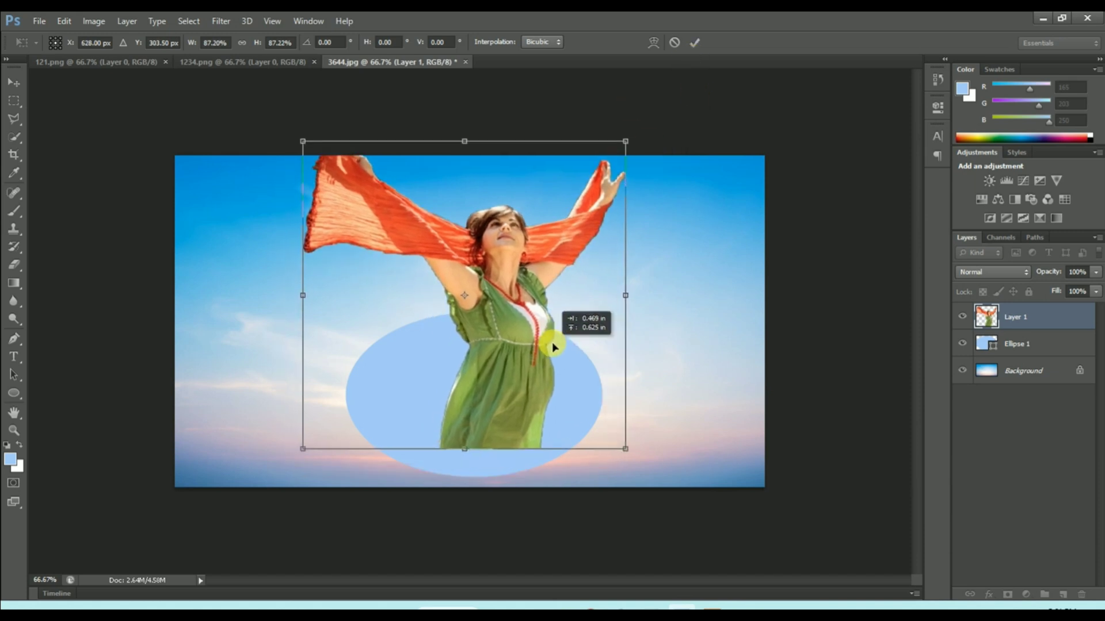
pyautogui.click(691, 43)
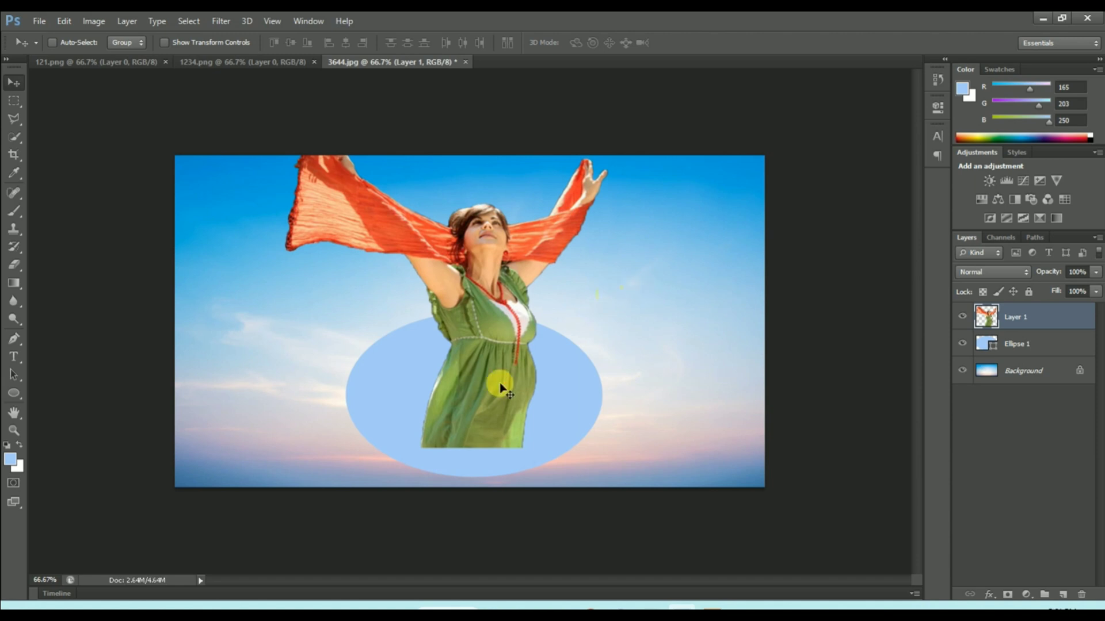
# Transform the woman again, shifting her right-down and enlarging slightly over the ellipse, then commit
pyautogui.hotkey('ctrl', 't')
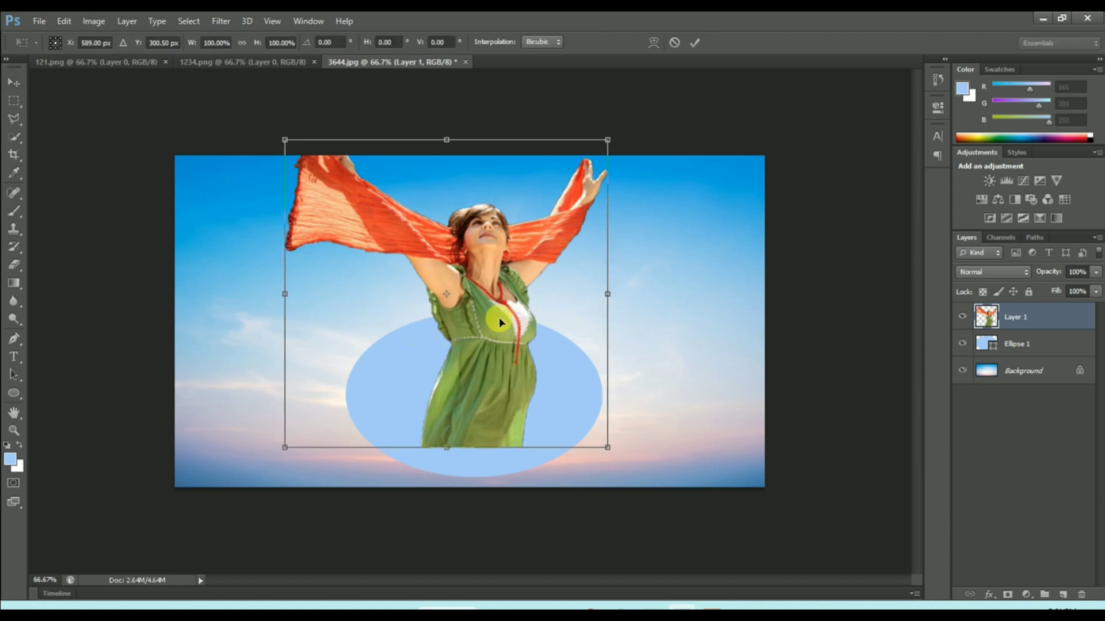
pyautogui.moveTo(508, 318); pyautogui.dragTo(521, 330)
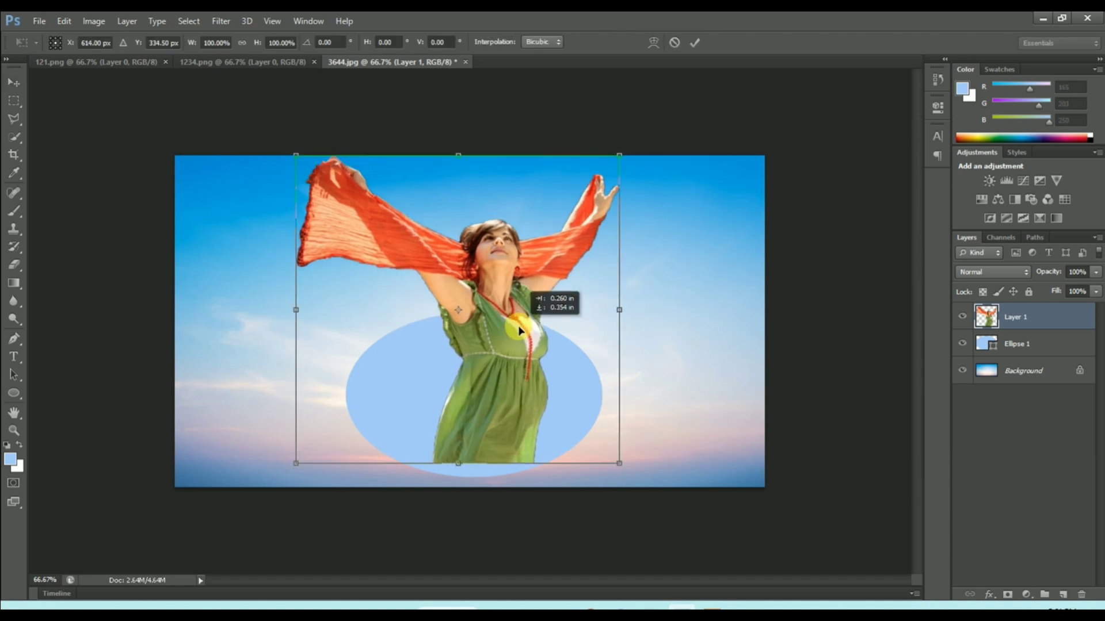
pyautogui.moveTo(613, 157); pyautogui.dragTo(607, 166)
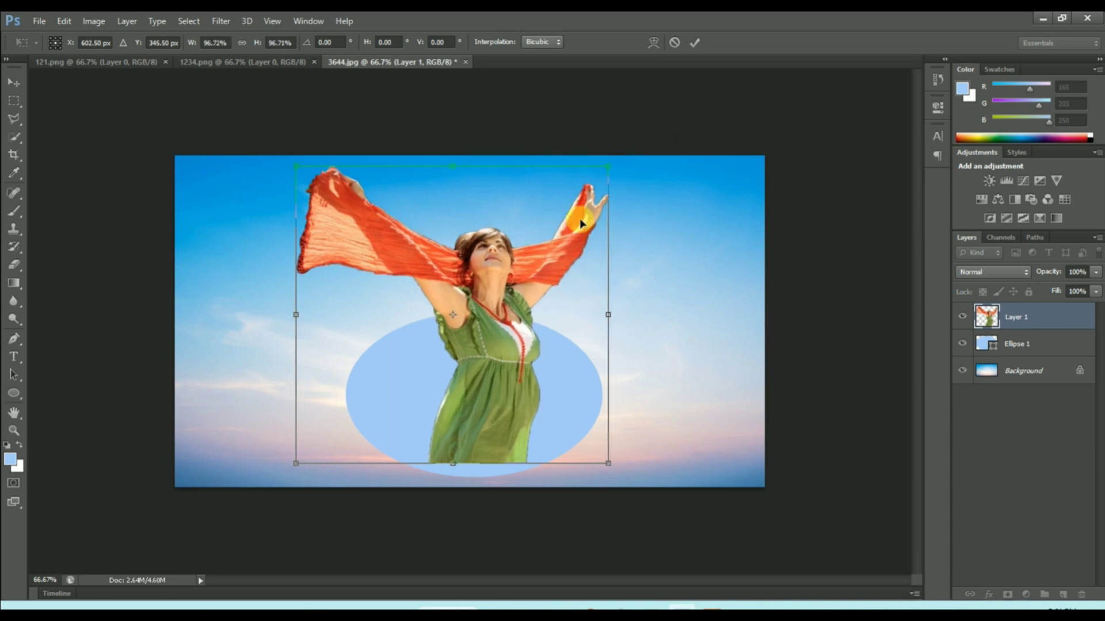
pyautogui.moveTo(541, 335)
pyautogui.mouseDown()
pyautogui.moveTo(548, 316)
pyautogui.moveTo(548, 334)
pyautogui.mouseUp()
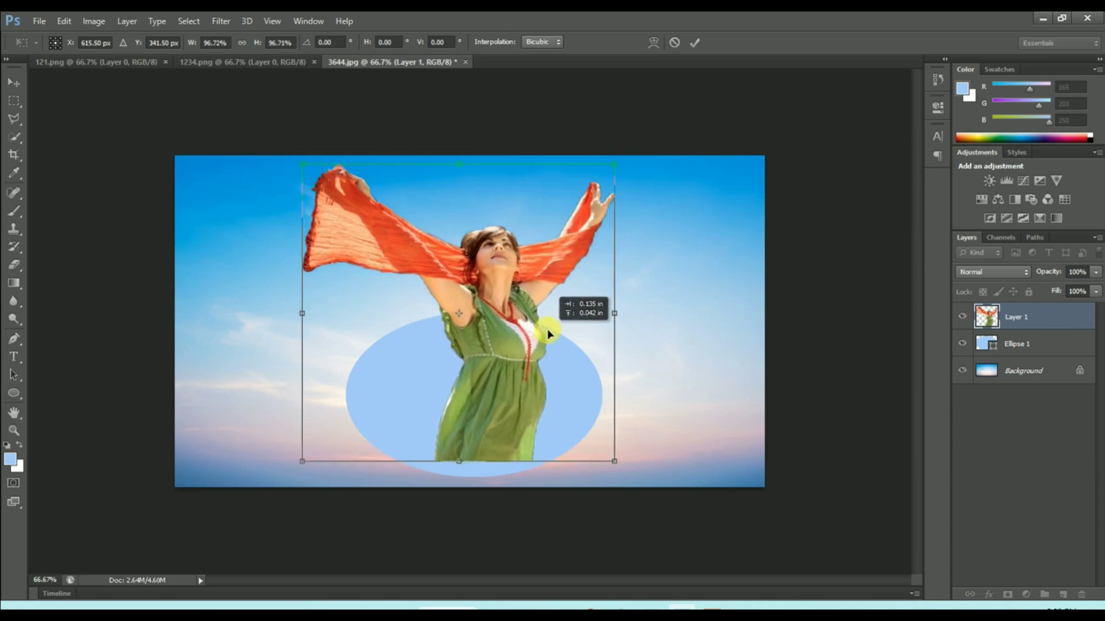
pyautogui.click(694, 42)
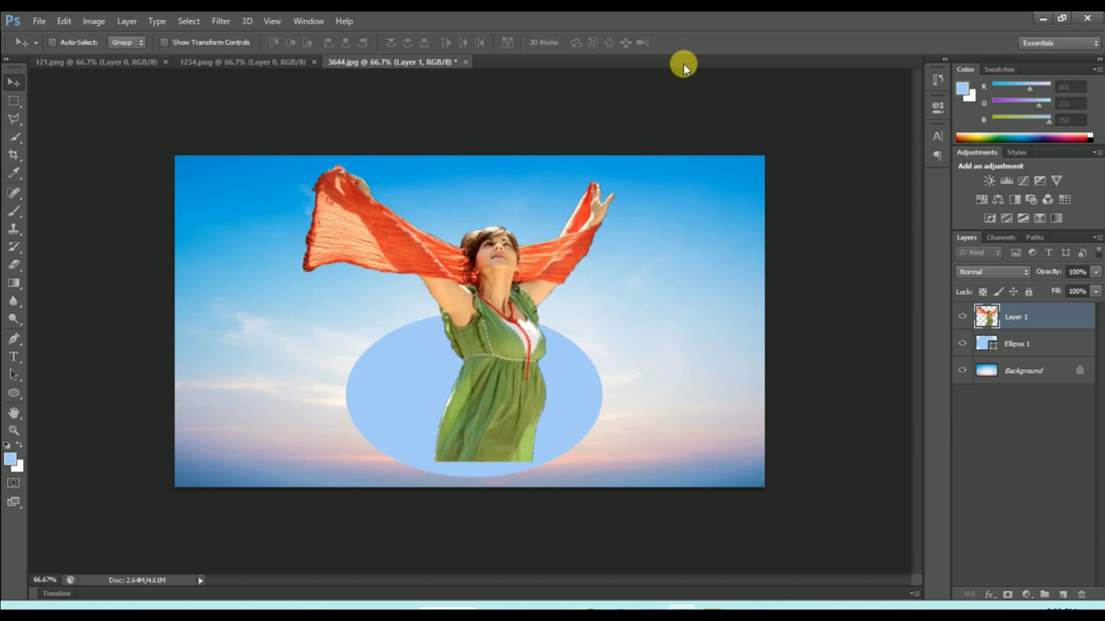
# Shrink Ellipse 1 to about 88% and shift it left behind the woman's dress, then commit
pyautogui.click(993, 343)
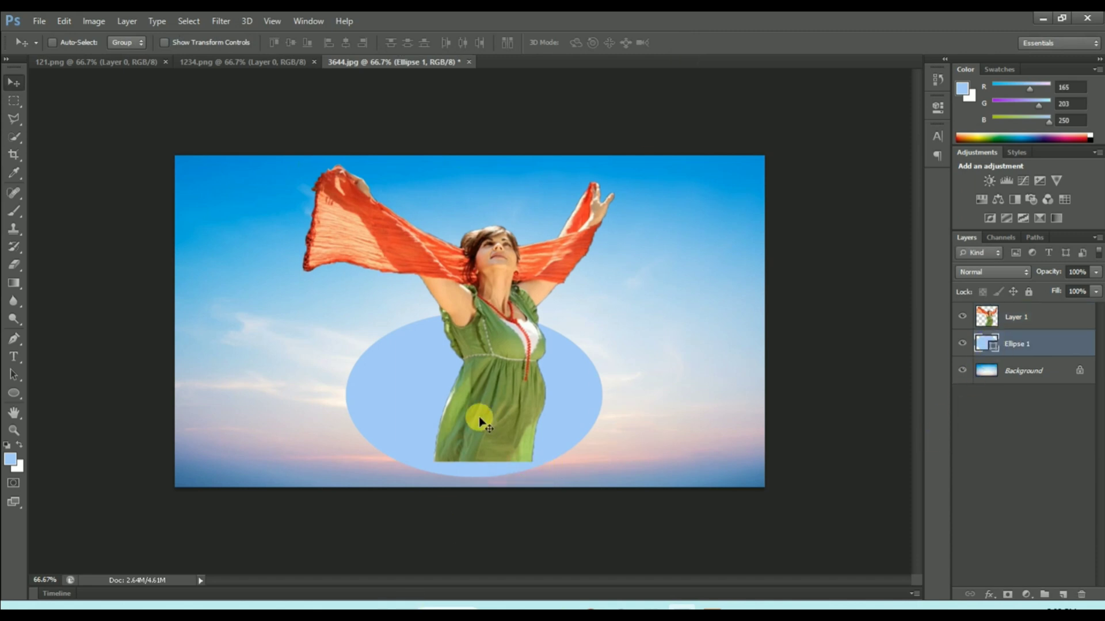
pyautogui.hotkey('ctrl', 't')
pyautogui.moveTo(348, 473); pyautogui.dragTo(378, 457)
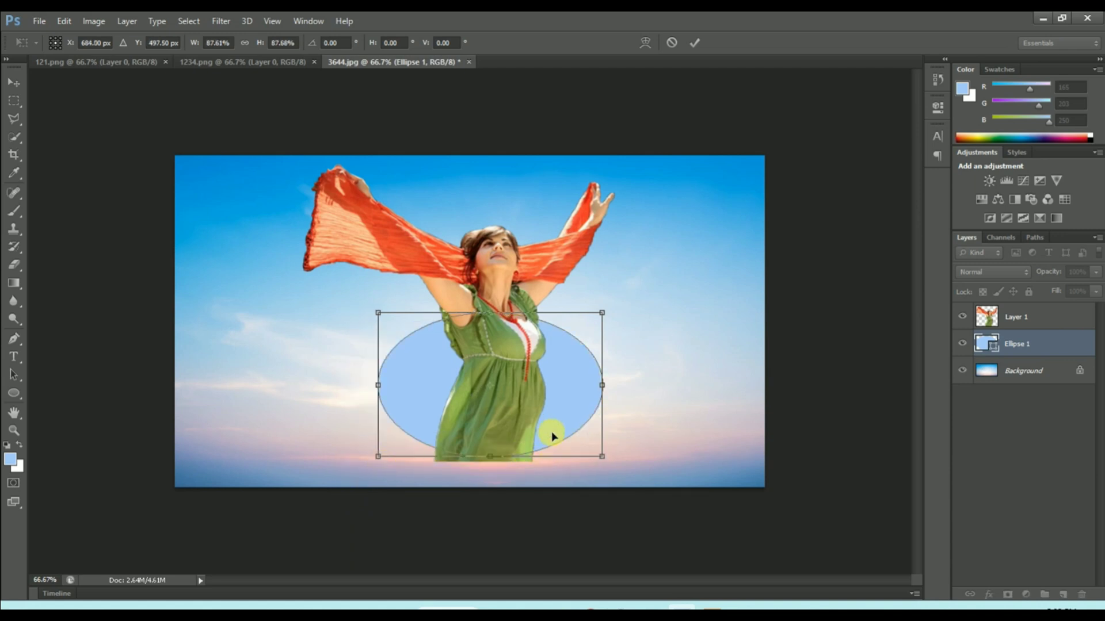
pyautogui.moveTo(561, 422)
pyautogui.mouseDown()
pyautogui.moveTo(546, 430)
pyautogui.moveTo(550, 416)
pyautogui.mouseUp()
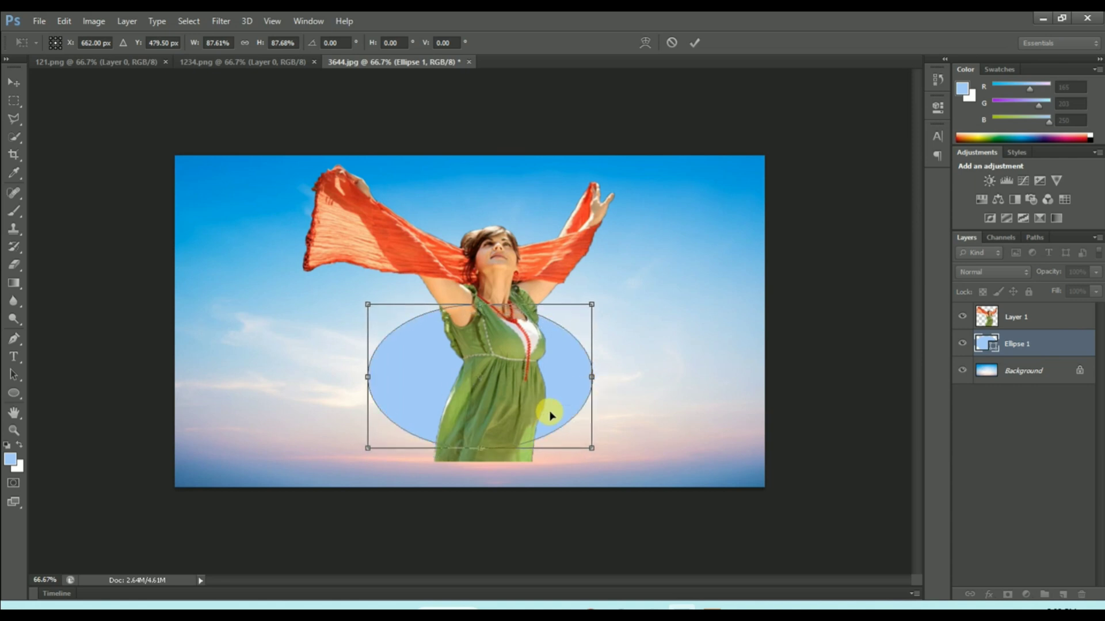
pyautogui.click(698, 42)
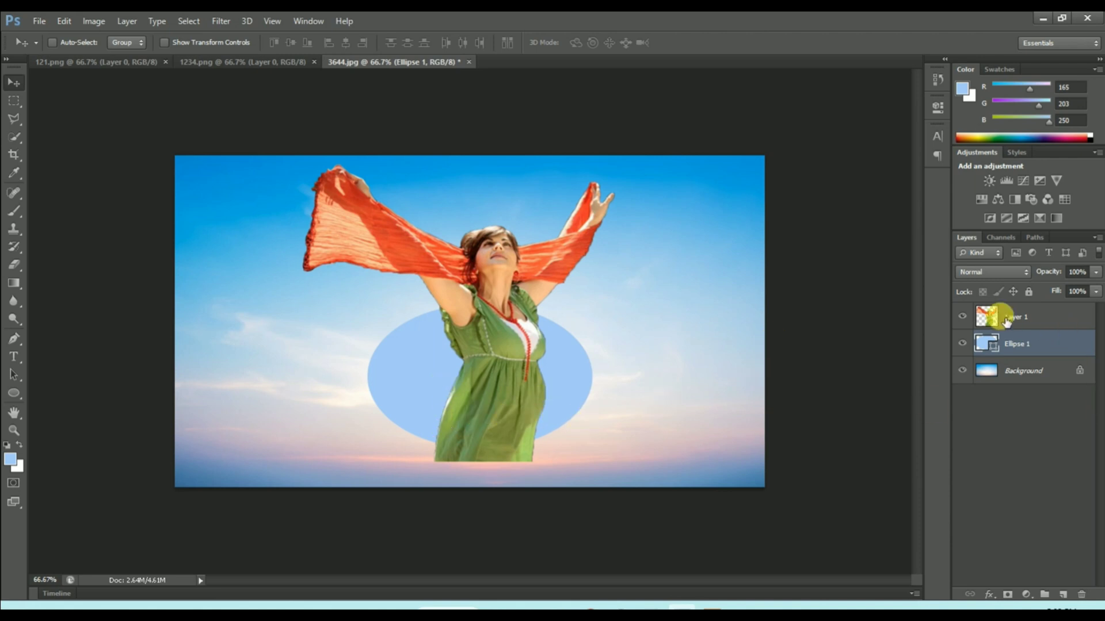
# Duplicate the woman layer as a hidden copy named 2 and return to the original Layer 1
pyautogui.click(1001, 317)
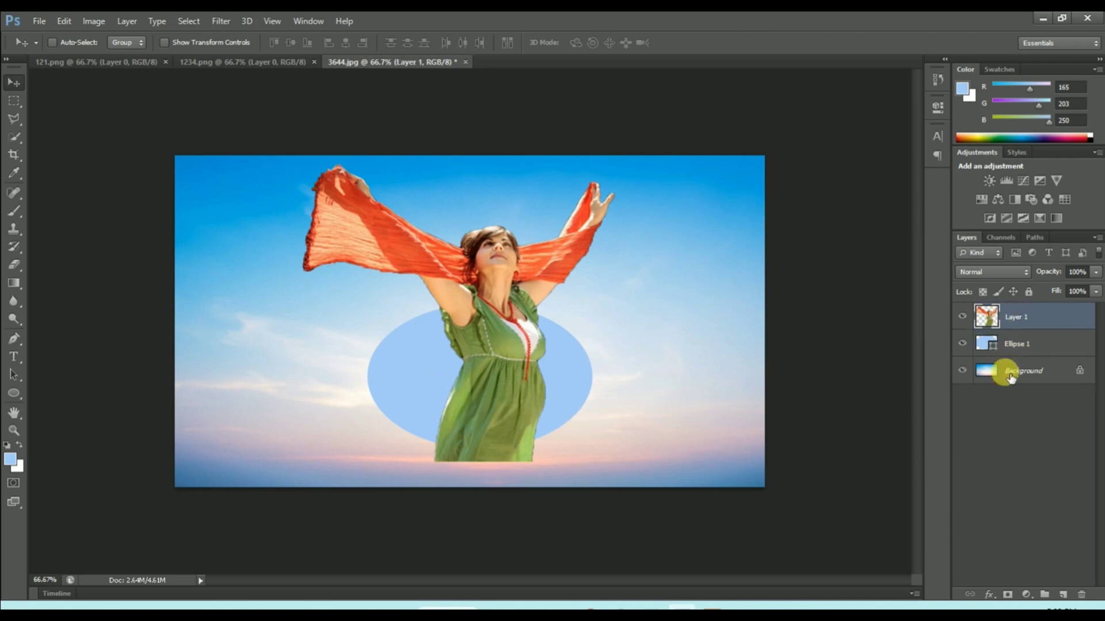
pyautogui.rightClick(1016, 318)
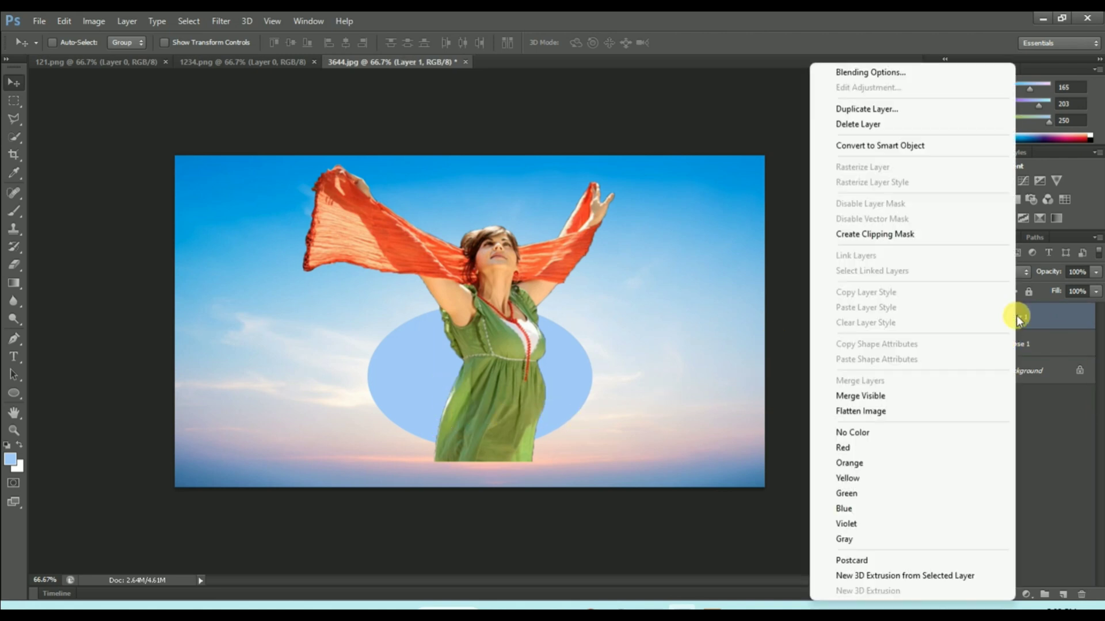
pyautogui.click(857, 113)
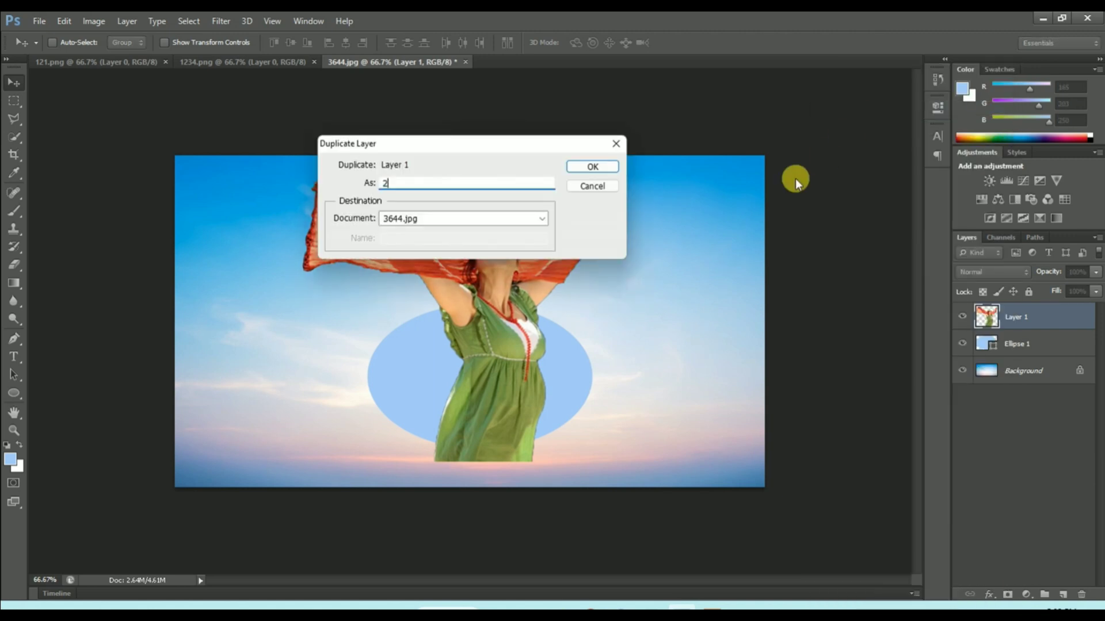
pyautogui.click(586, 166)
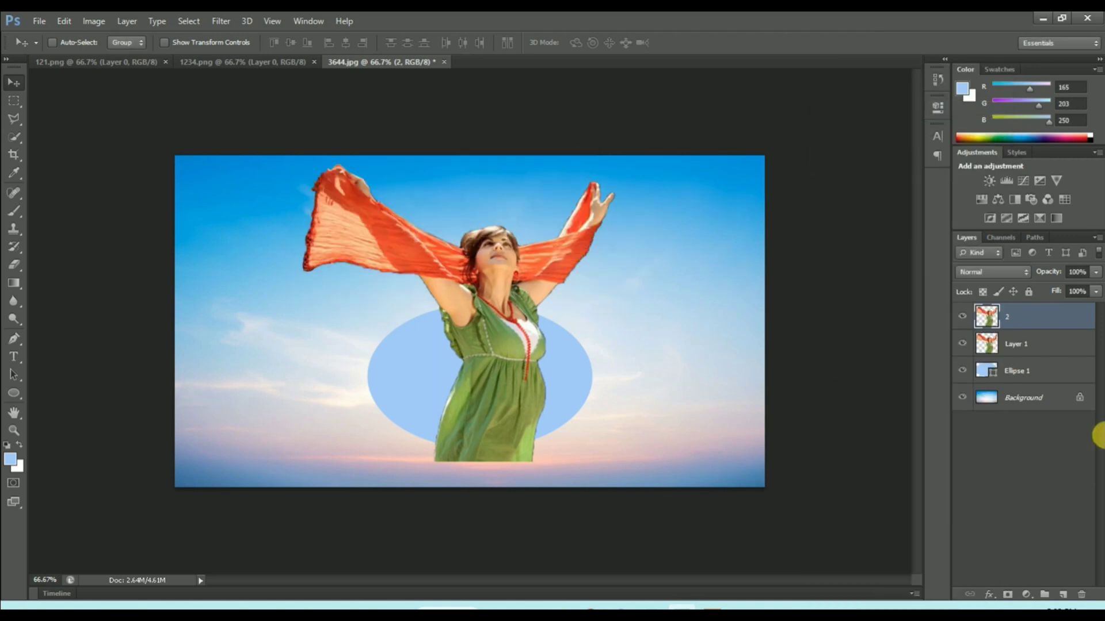
pyautogui.click(962, 317)
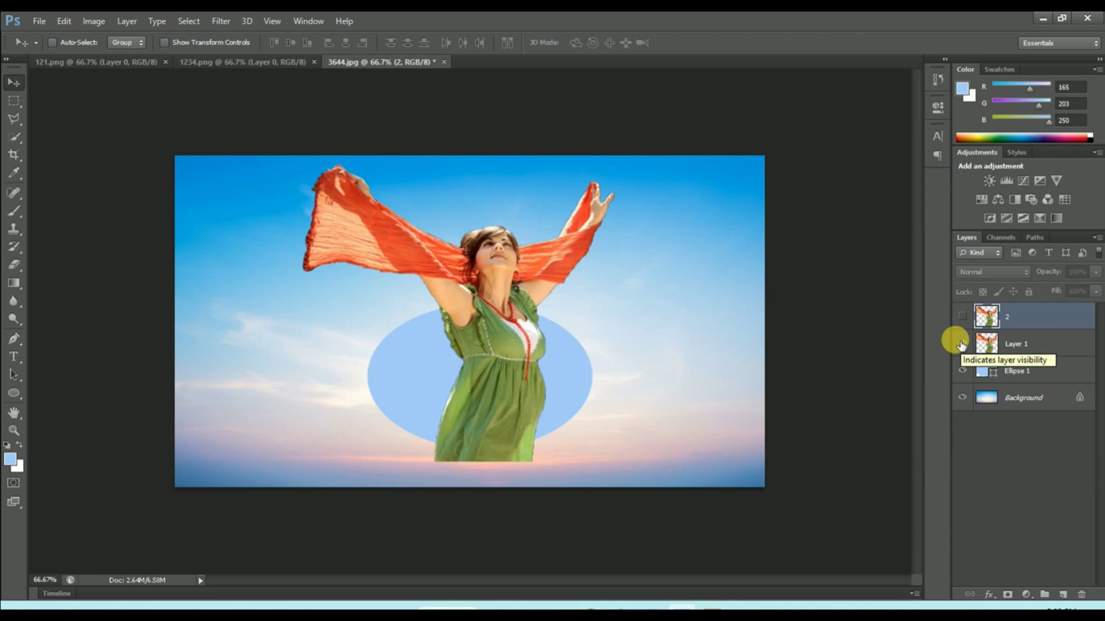
pyautogui.click(1034, 346)
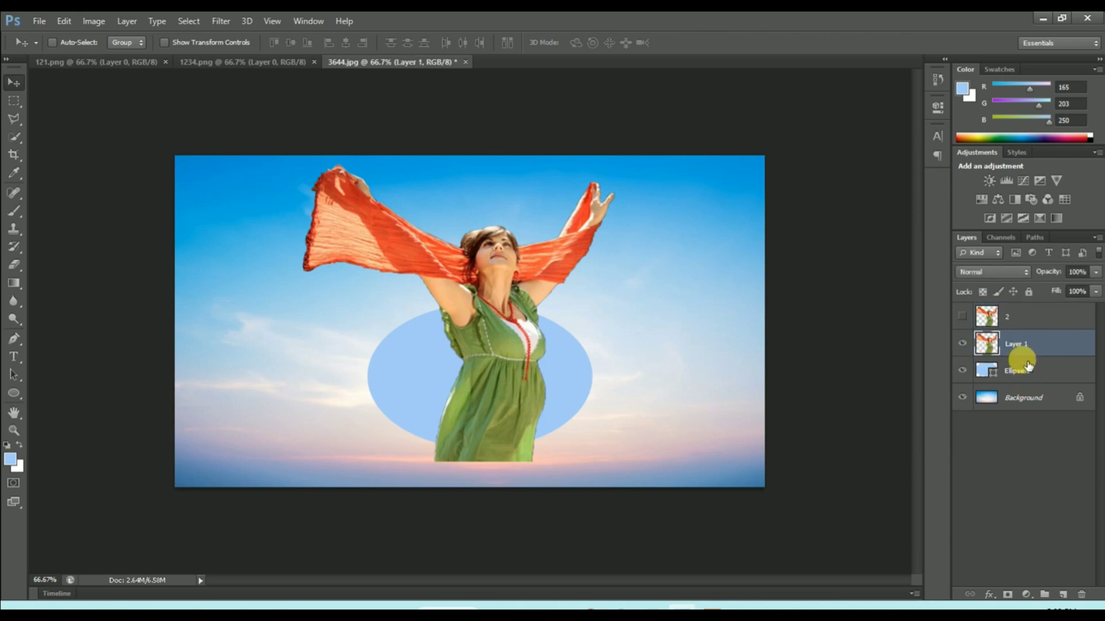
# Clip Layer 1 to the ellipse with a clipping mask and show layer 2 again
pyautogui.rightClick(1026, 345)
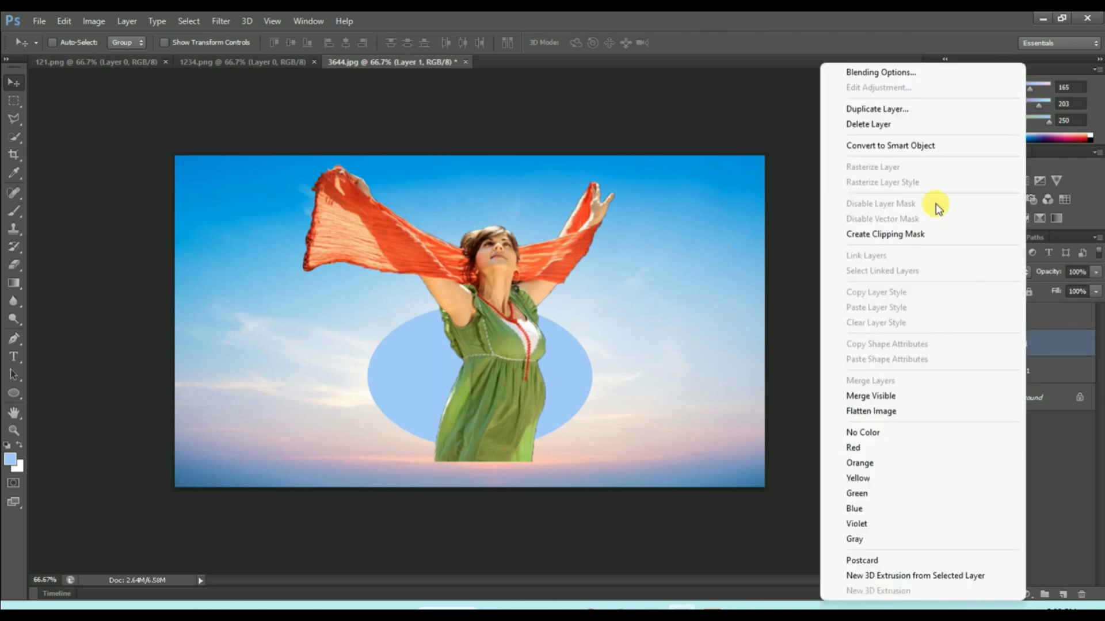
pyautogui.click(887, 235)
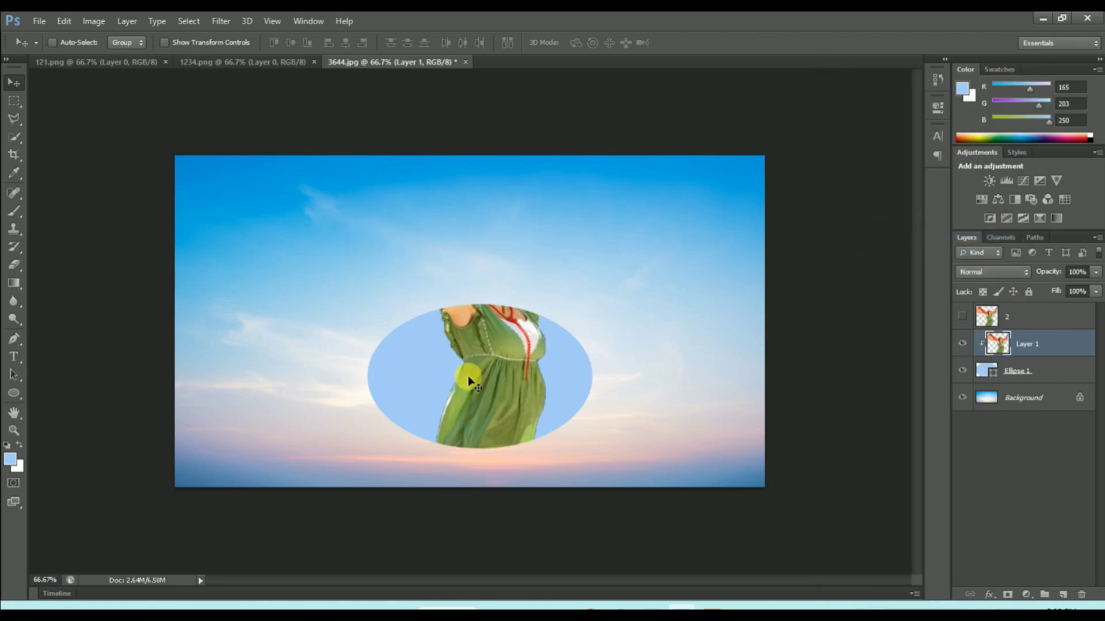
pyautogui.click(962, 317)
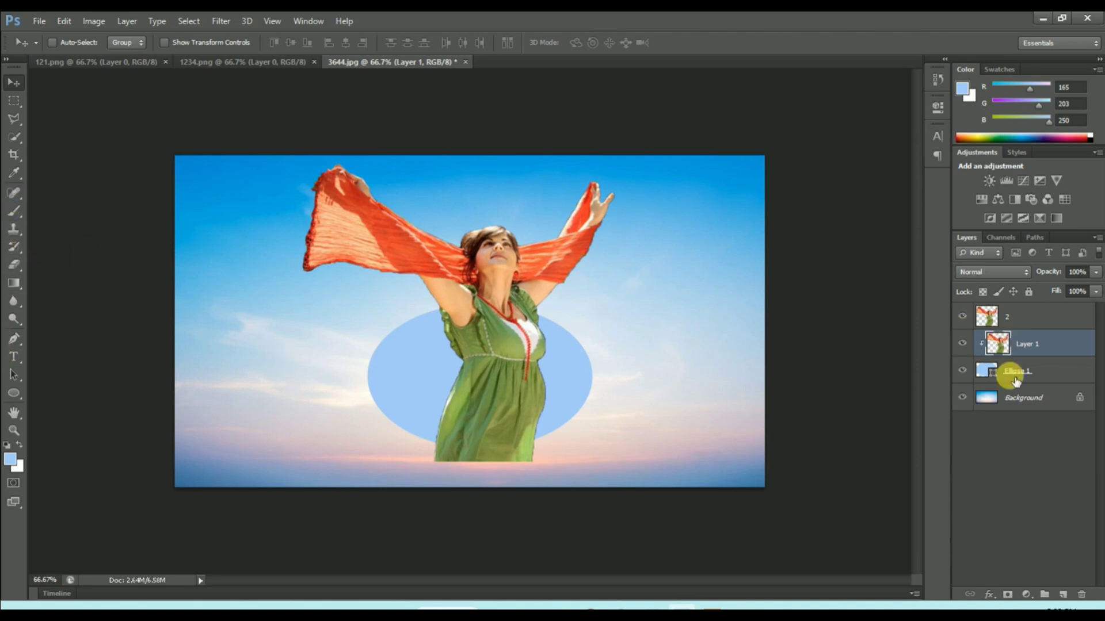
# Add a white layer mask to the woman copy layer 2
pyautogui.click(1011, 315)
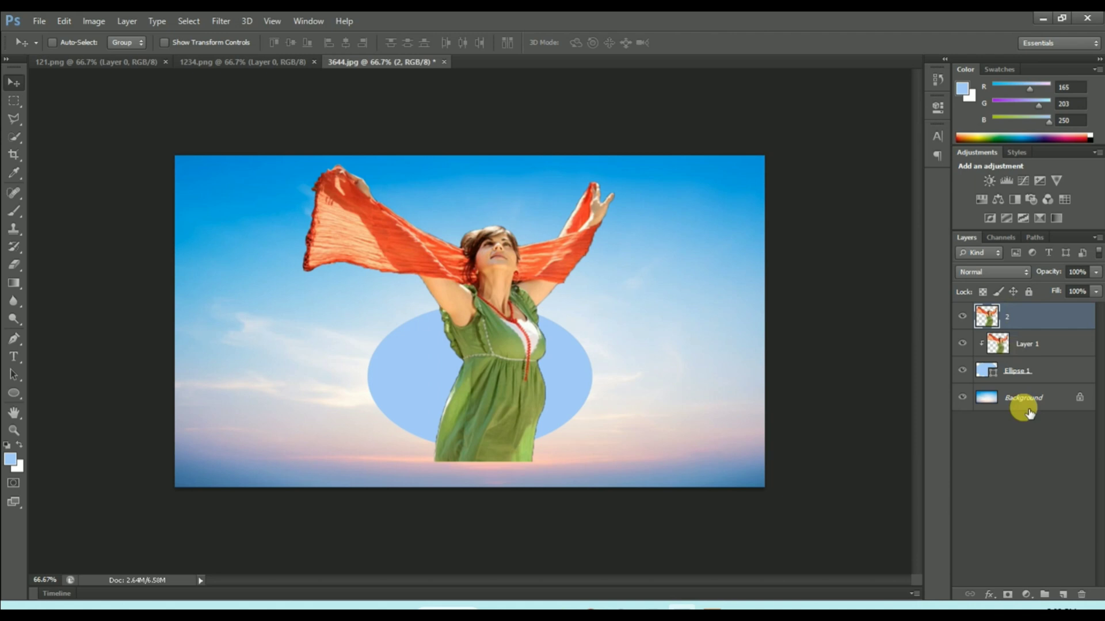
pyautogui.click(1008, 596)
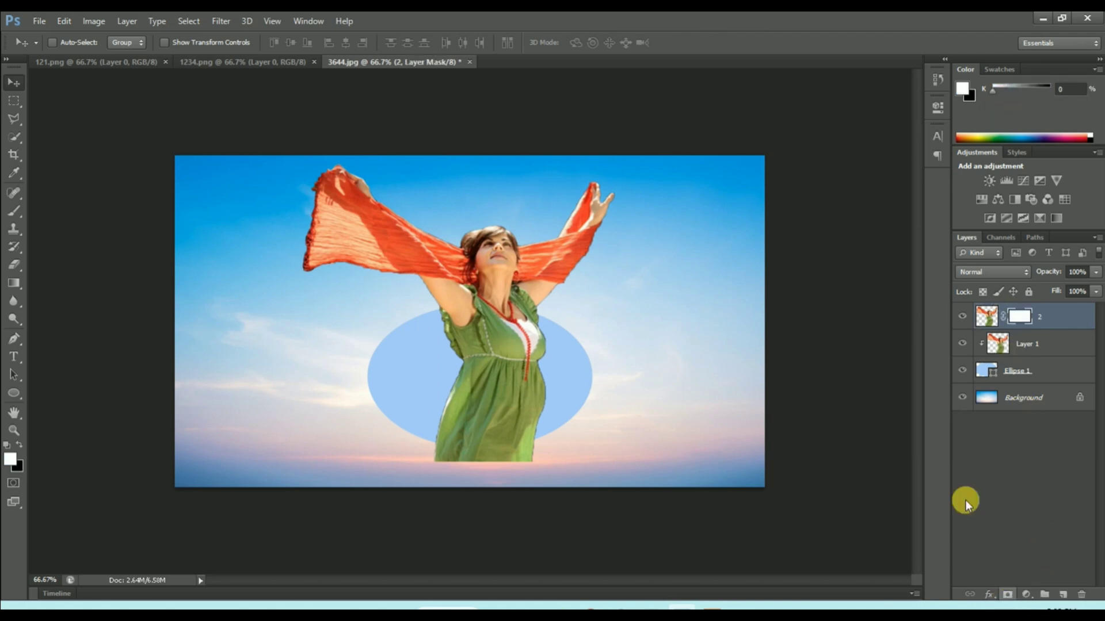
# Erase the dress hanging below the ellipse's lower edge on layer 2's mask
pyautogui.click(12, 266)
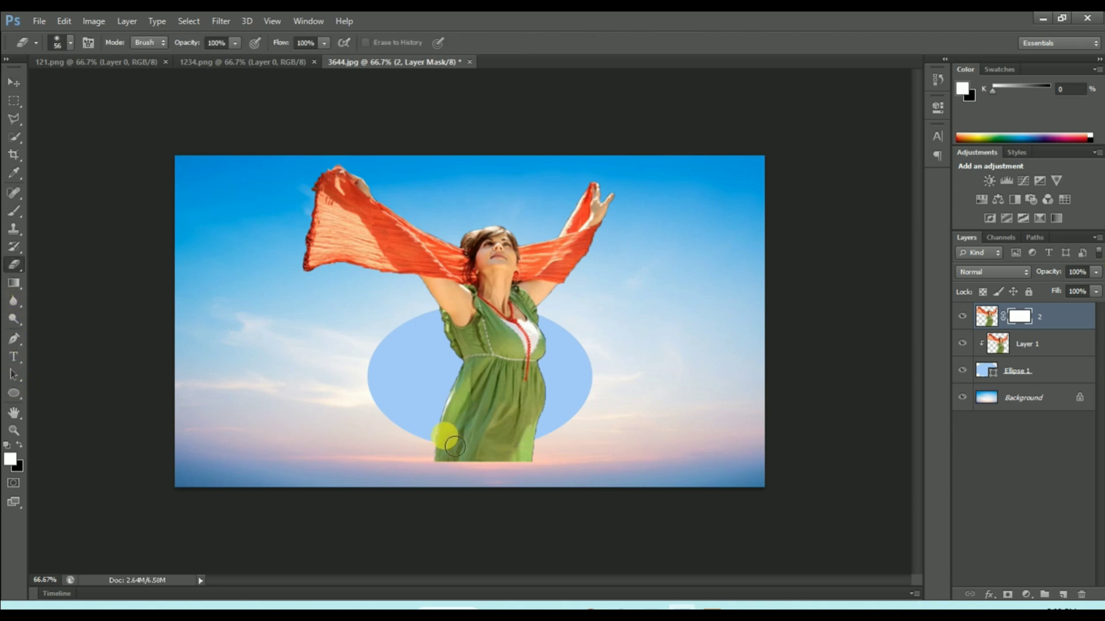
pyautogui.moveTo(425, 445)
pyautogui.mouseDown()
pyautogui.moveTo(557, 444)
pyautogui.moveTo(416, 454)
pyautogui.moveTo(463, 457)
pyautogui.moveTo(537, 443)
pyautogui.moveTo(412, 440)
pyautogui.moveTo(543, 444)
pyautogui.moveTo(461, 467)
pyautogui.mouseUp()
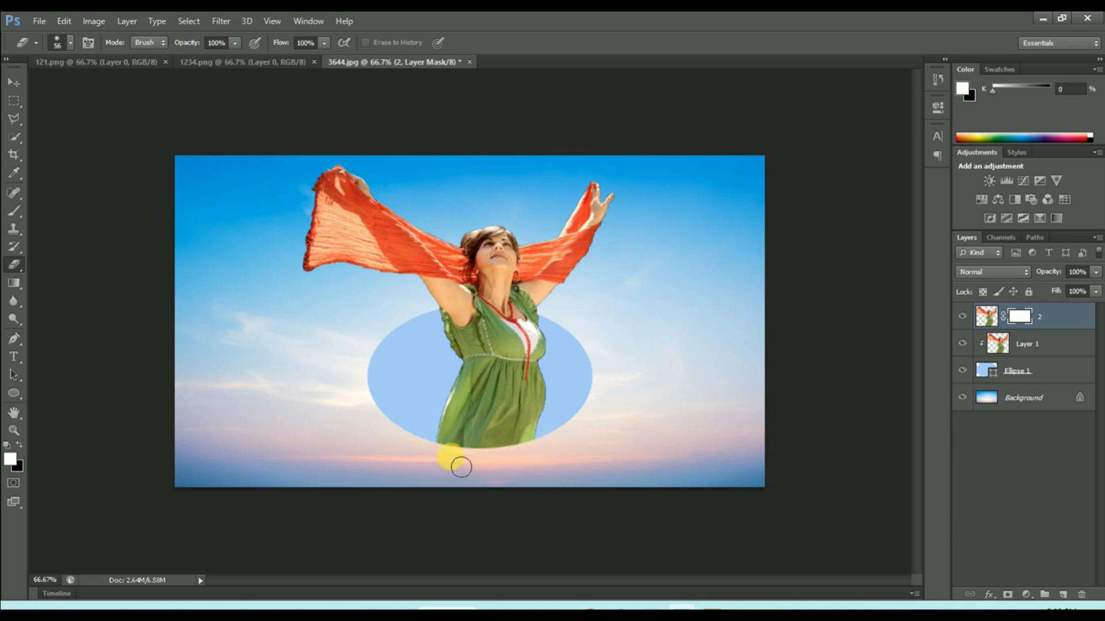
pyautogui.moveTo(589, 451); pyautogui.dragTo(578, 440)
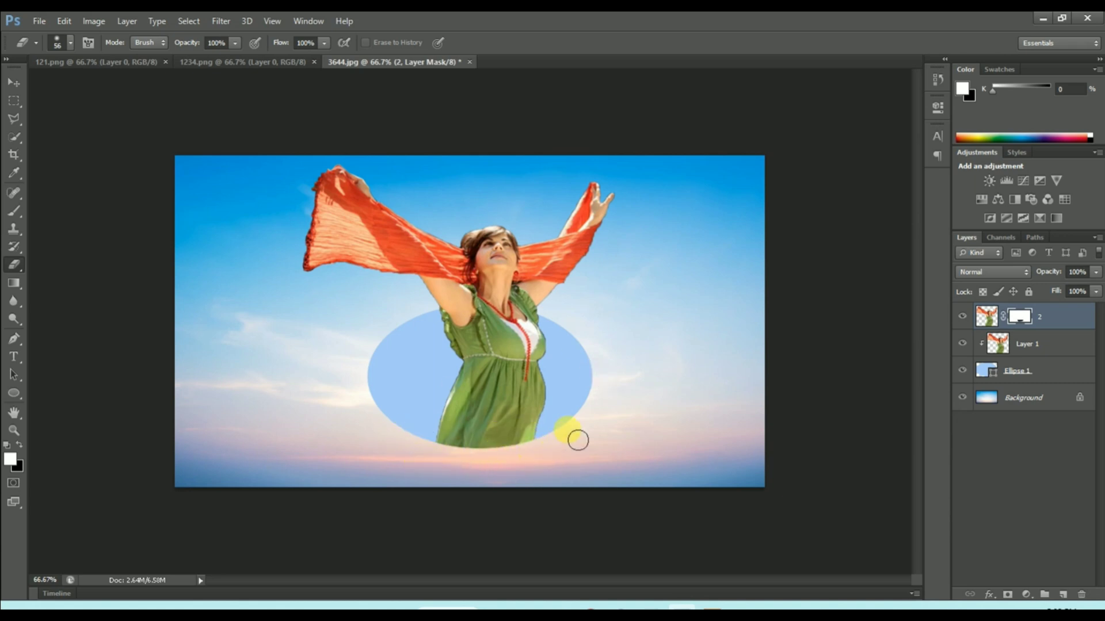
# Recolour the Ellipse 1 fill from light blue to near-white (#fdfdfd) via the Color Picker
pyautogui.doubleClick(980, 372)
pyautogui.moveTo(735, 370)
pyautogui.mouseDown()
pyautogui.moveTo(698, 351)
pyautogui.moveTo(623, 355)
pyautogui.mouseUp()
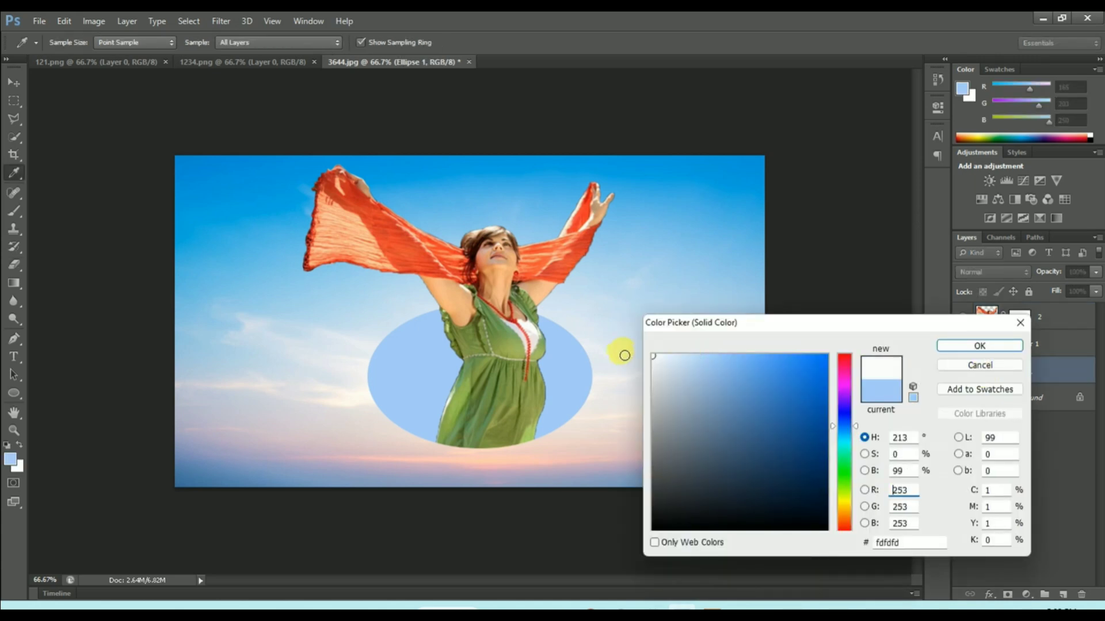
pyautogui.click(999, 346)
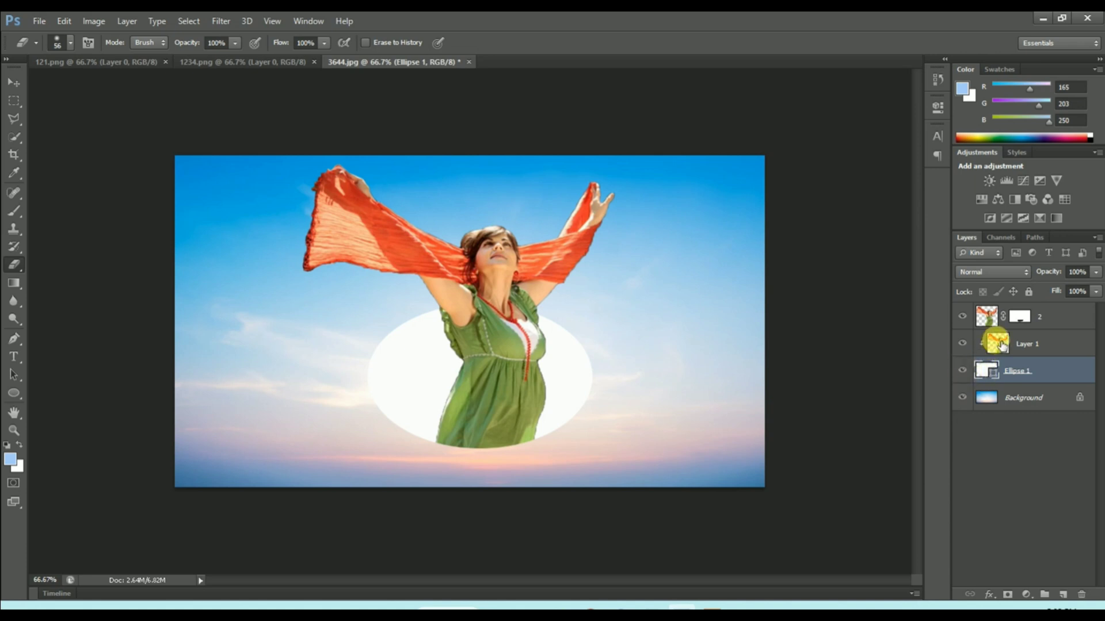
# Enable a Stroke layer style on Ellipse 1, coloured with orange sampled from the scarf
pyautogui.rightClick(983, 373)
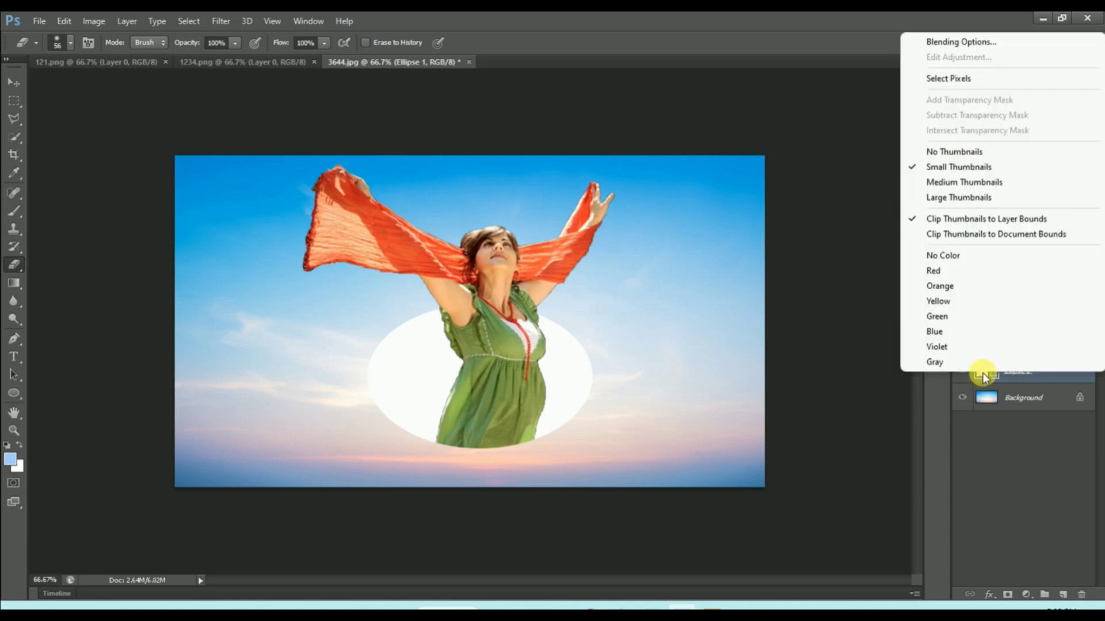
pyautogui.click(954, 42)
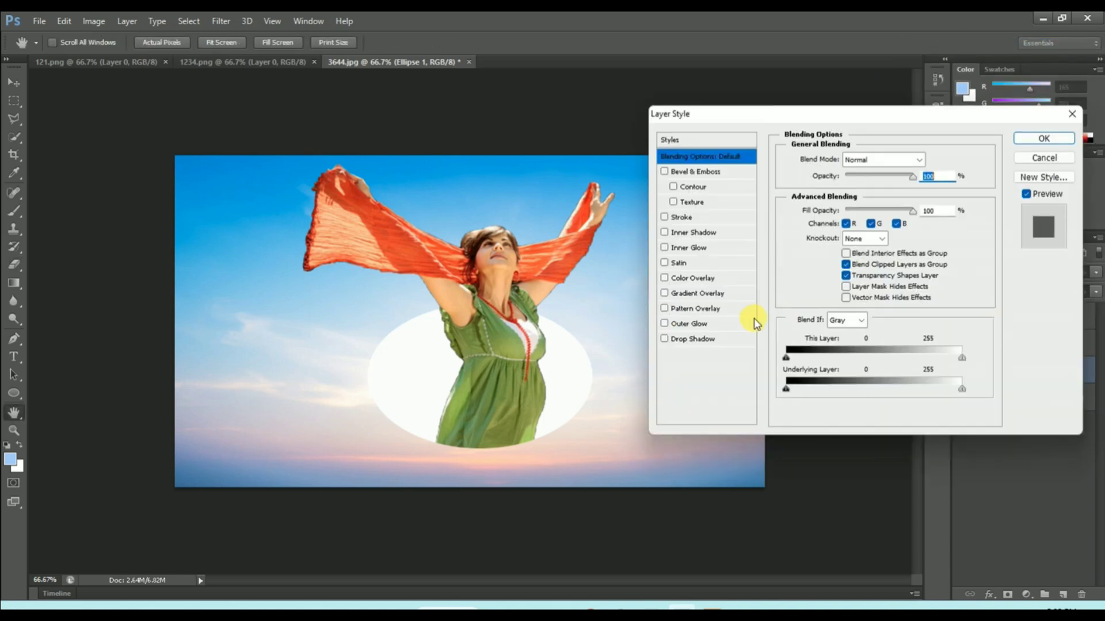
pyautogui.click(695, 217)
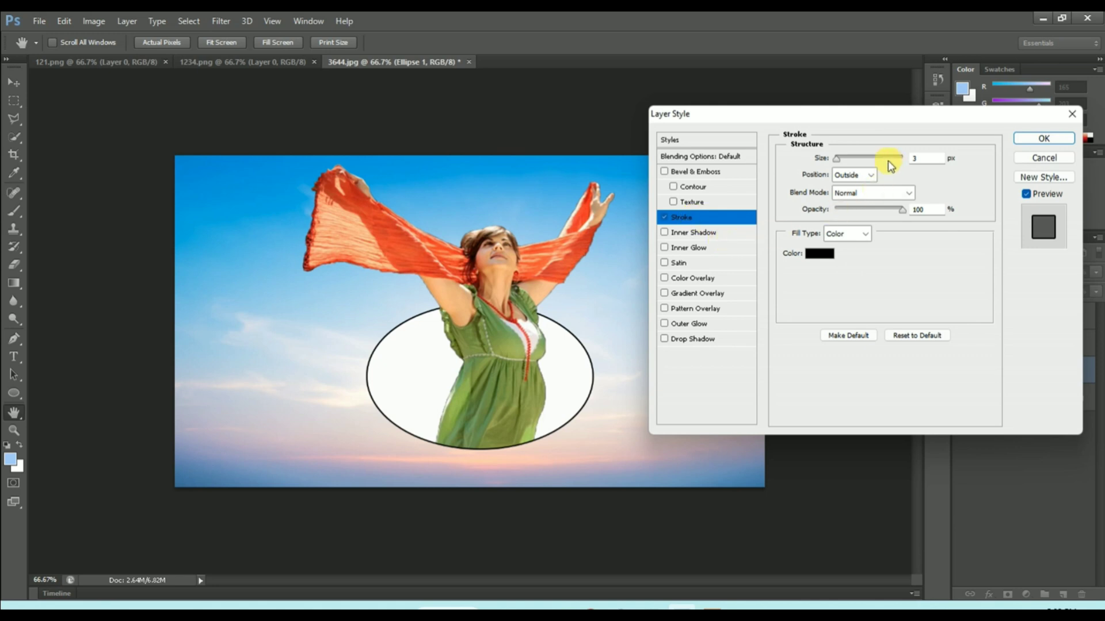
pyautogui.click(820, 253)
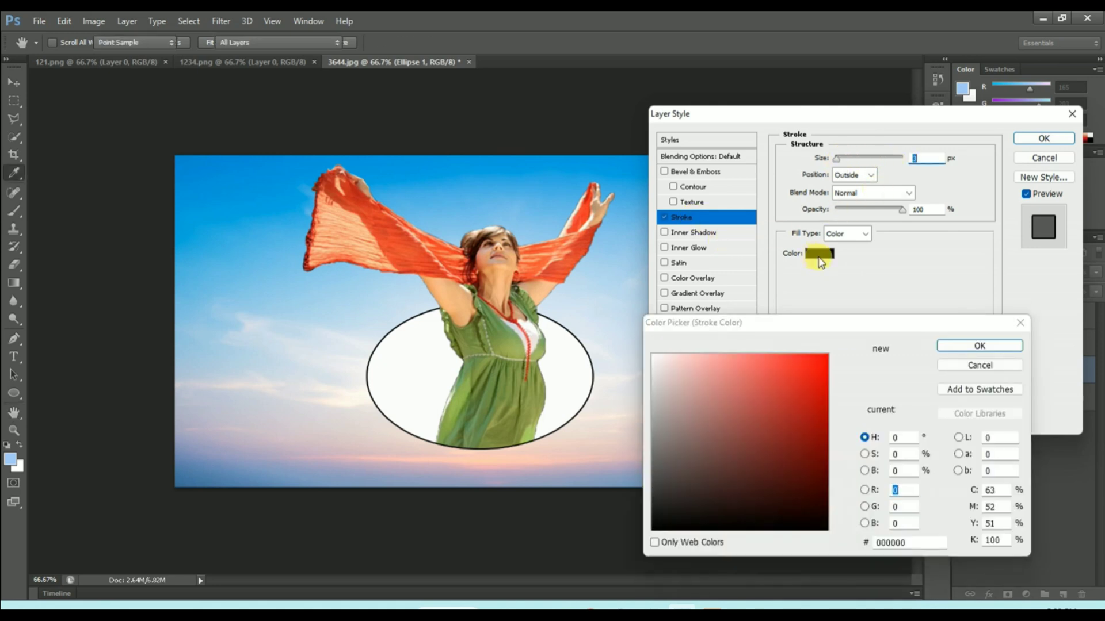
pyautogui.click(410, 248)
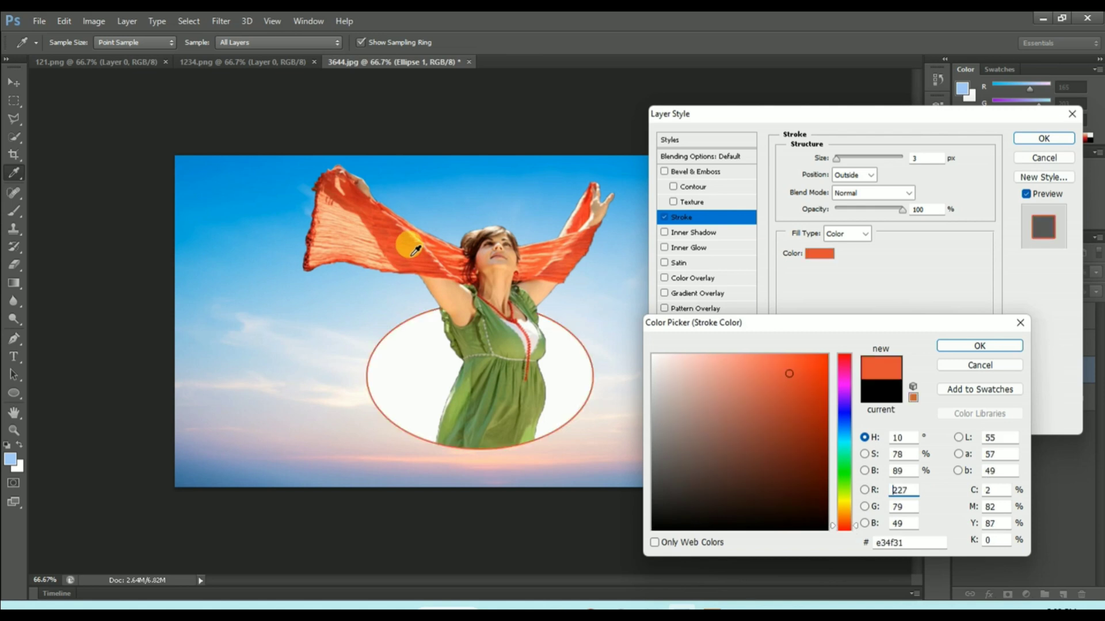
pyautogui.click(411, 248)
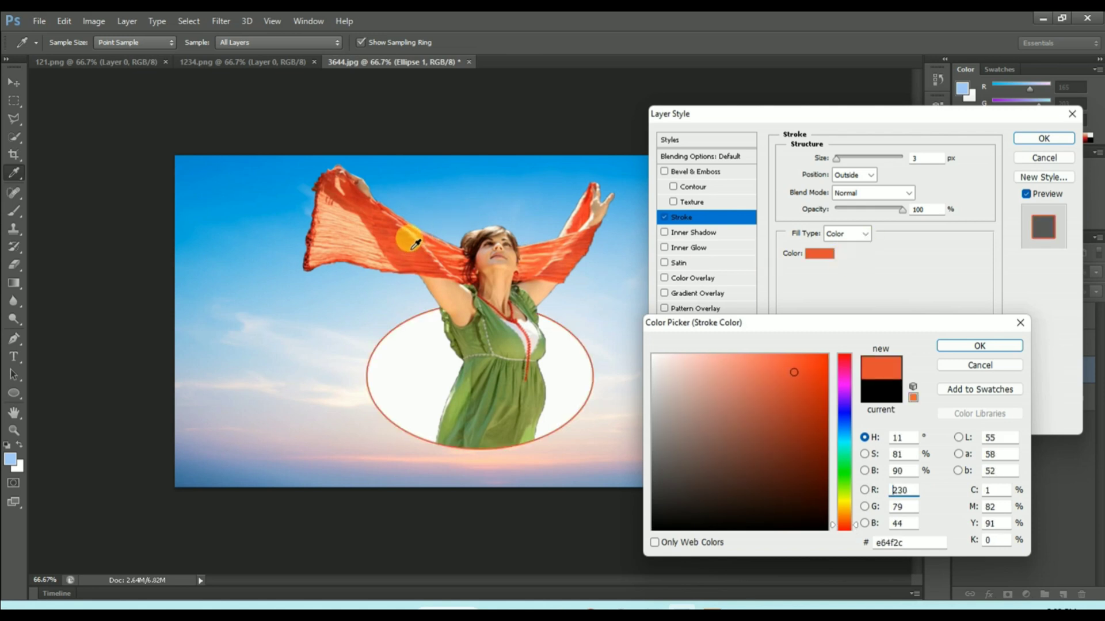
pyautogui.click(528, 230)
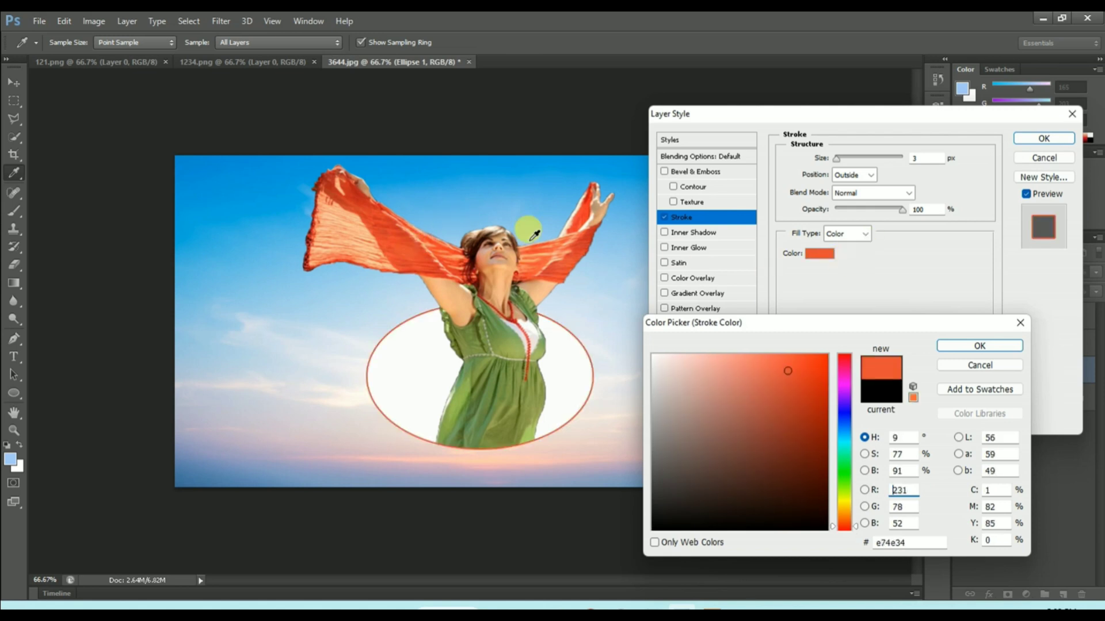
pyautogui.click(971, 350)
pyautogui.click(827, 163)
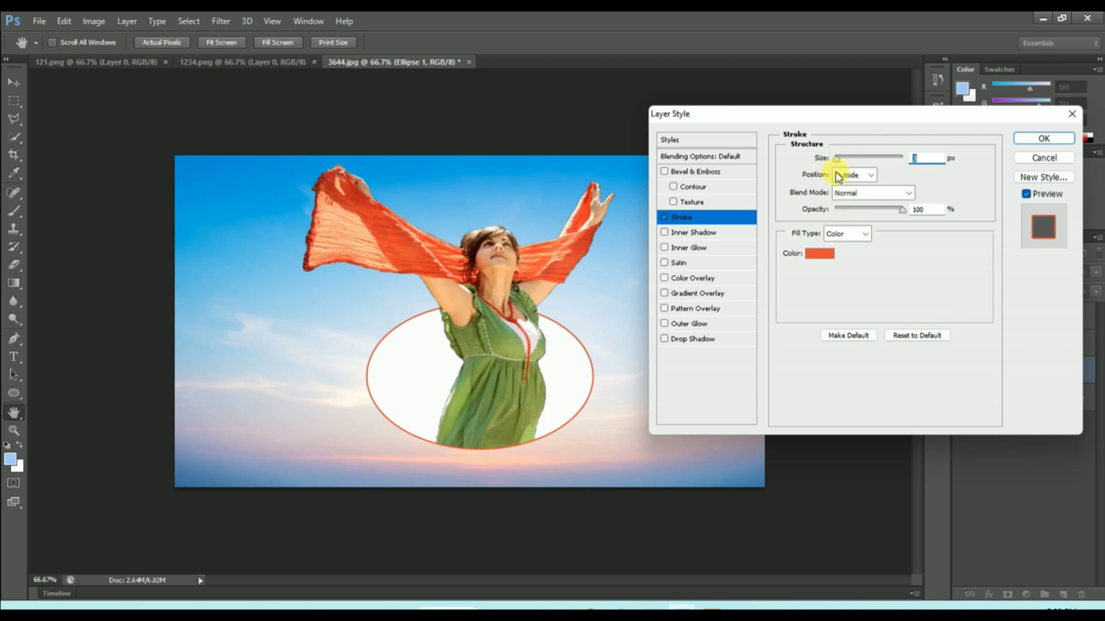
# Thicken the orange stroke to a medium size and apply it to the ellipse
pyautogui.moveTo(840, 158); pyautogui.dragTo(844, 159)
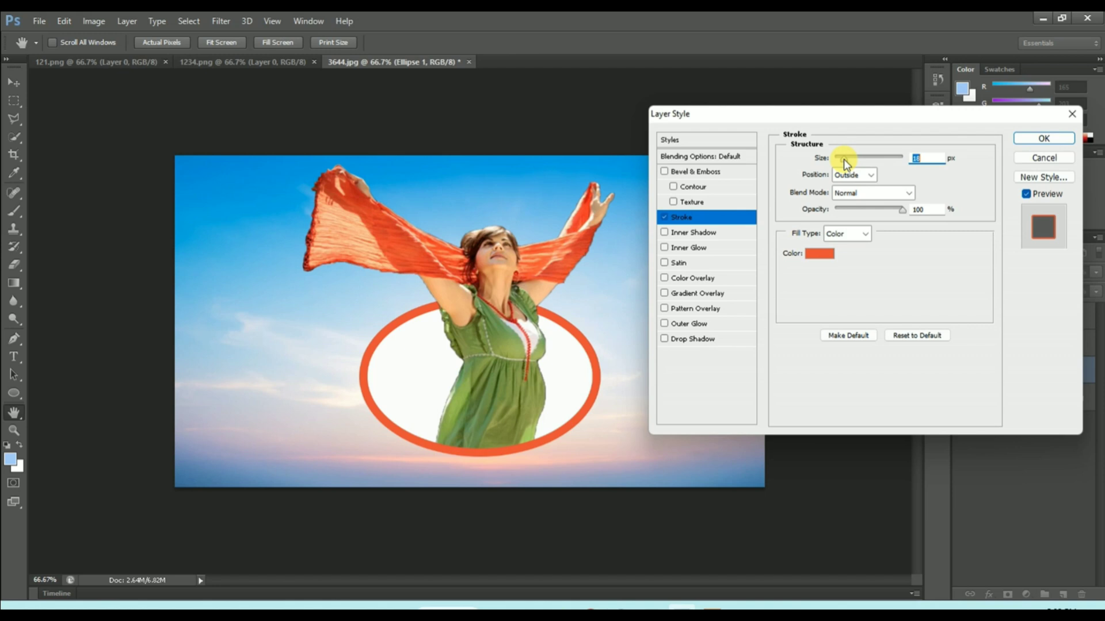
pyautogui.click(1044, 138)
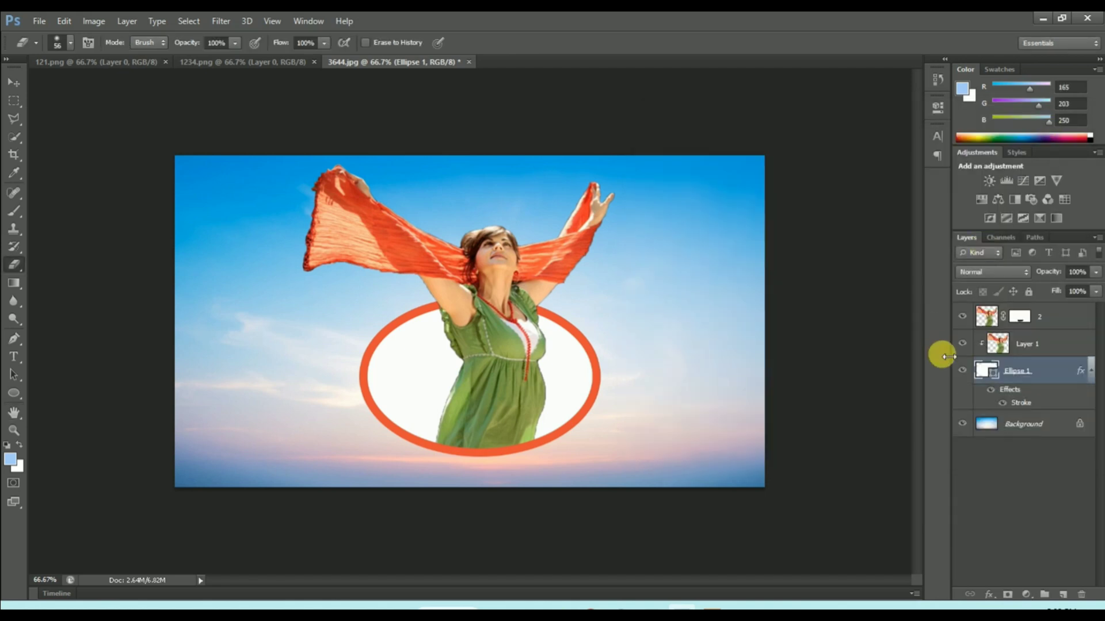
# In Blending Options, enable Inner Shadow on the ellipse with Blend Mode Normal
pyautogui.rightClick(1012, 374)
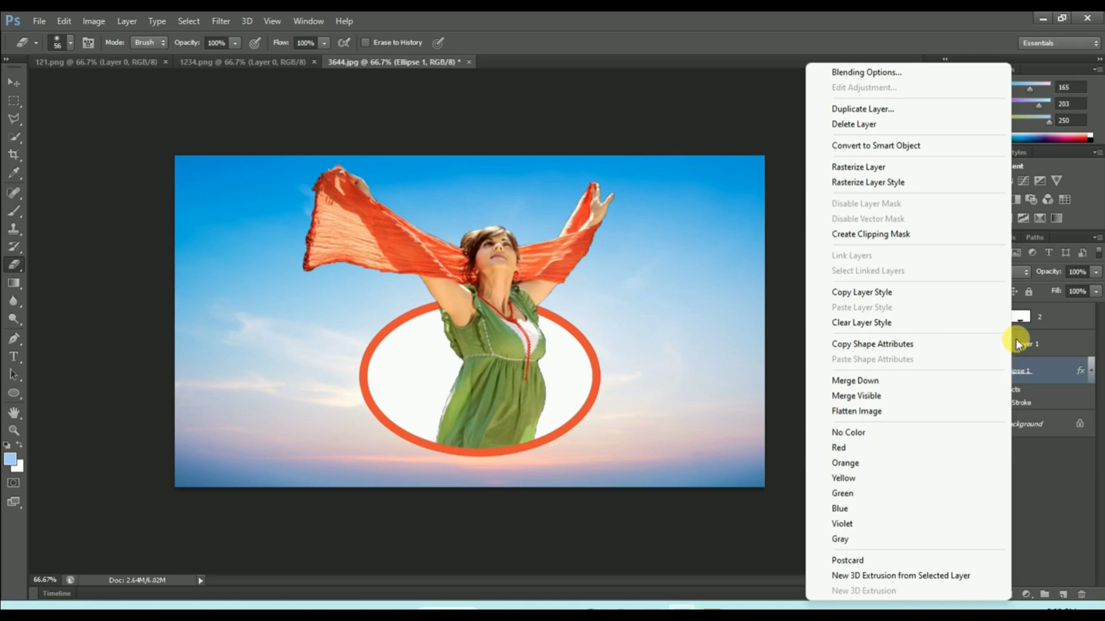
pyautogui.click(898, 74)
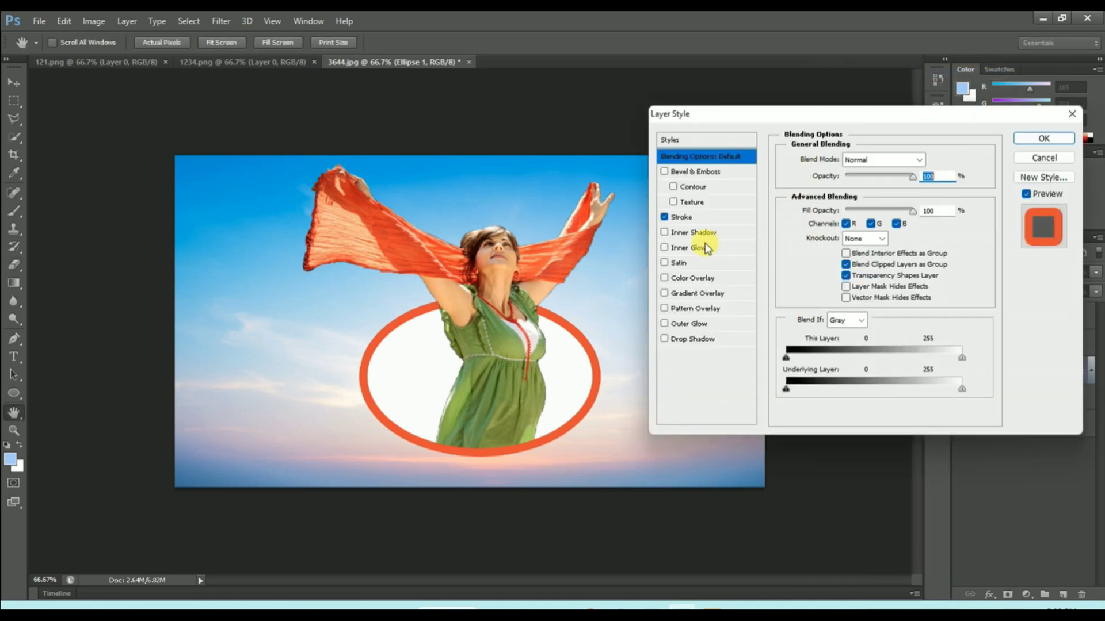
pyautogui.click(682, 233)
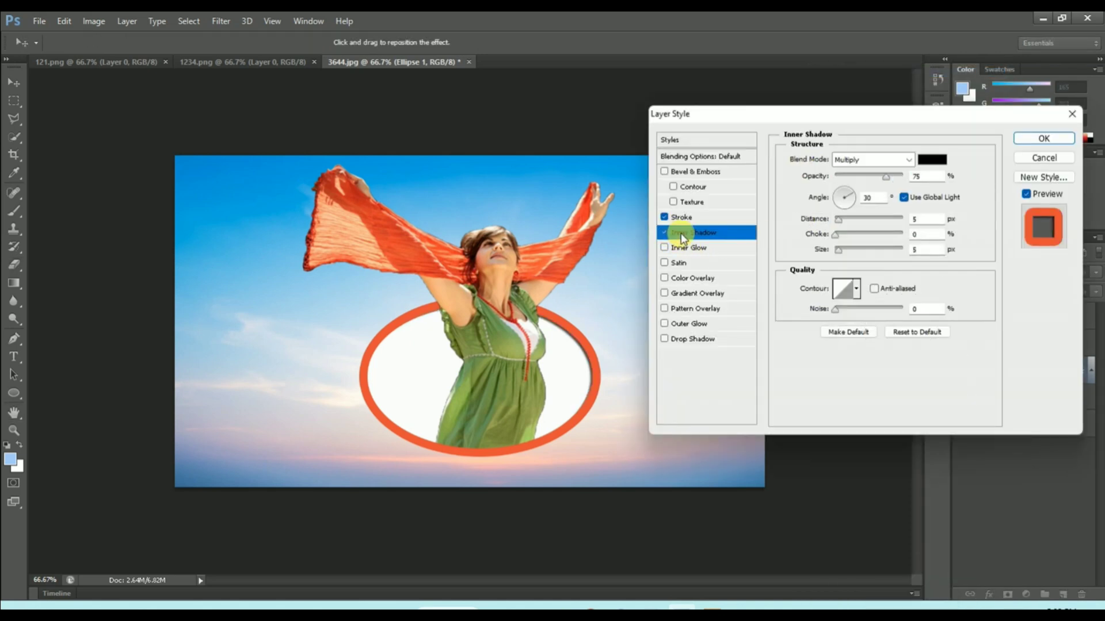
pyautogui.click(893, 161)
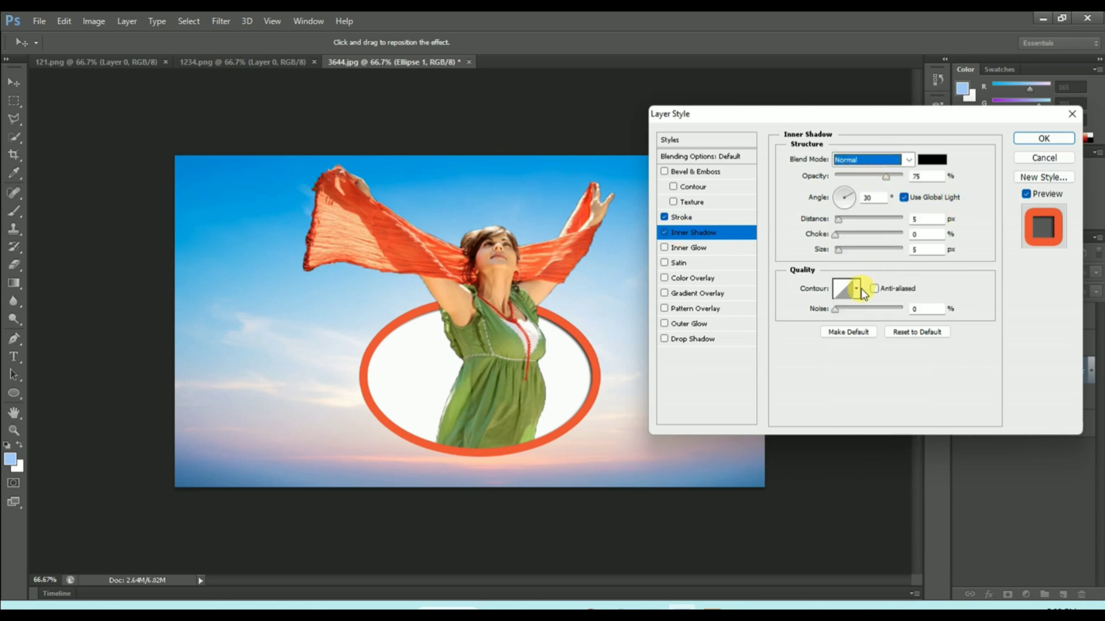
# Enable Inner Glow with added noise, then switch on Outer Glow
pyautogui.click(699, 249)
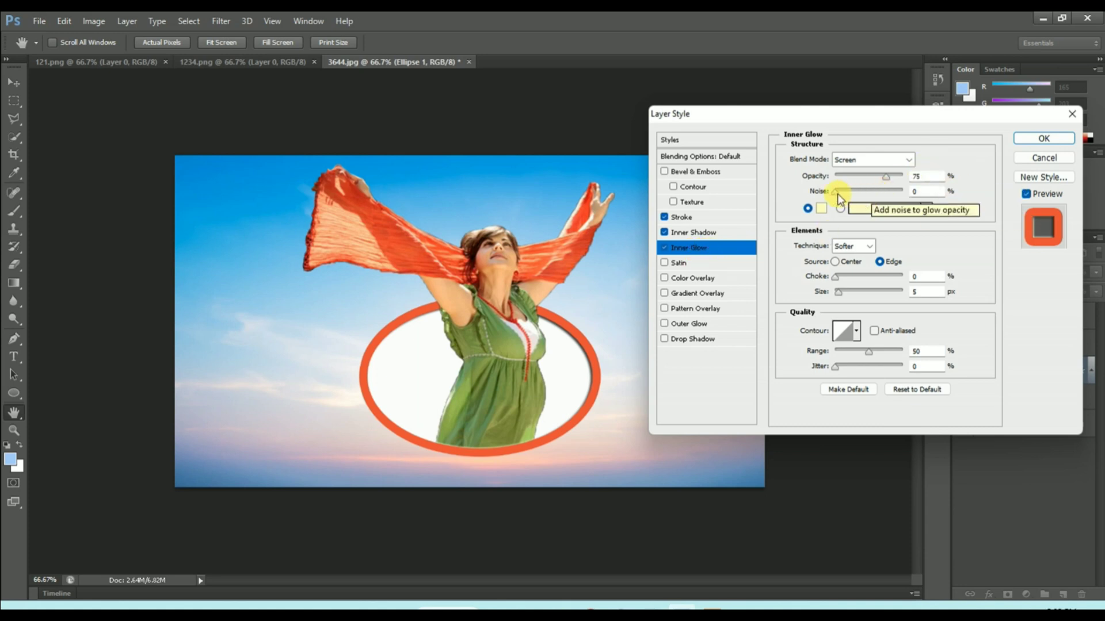
pyautogui.moveTo(838, 192)
pyautogui.mouseDown()
pyautogui.moveTo(860, 190)
pyautogui.moveTo(836, 194)
pyautogui.mouseUp()
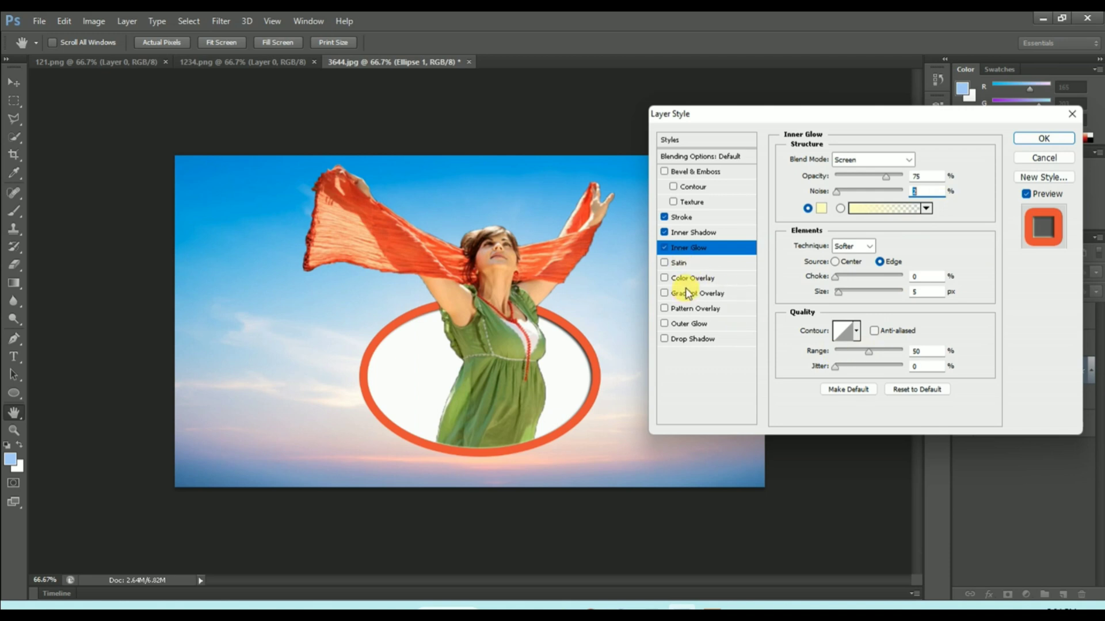
pyautogui.click(689, 324)
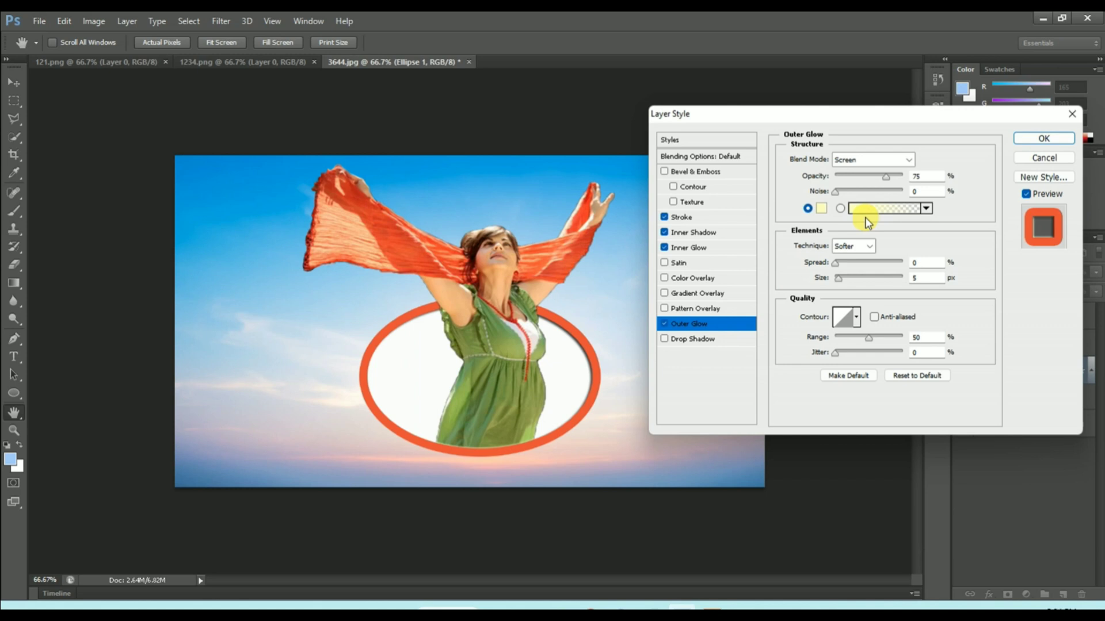
# Enable Drop Shadow and set its colour to bright yellow (f1f36c)
pyautogui.click(690, 340)
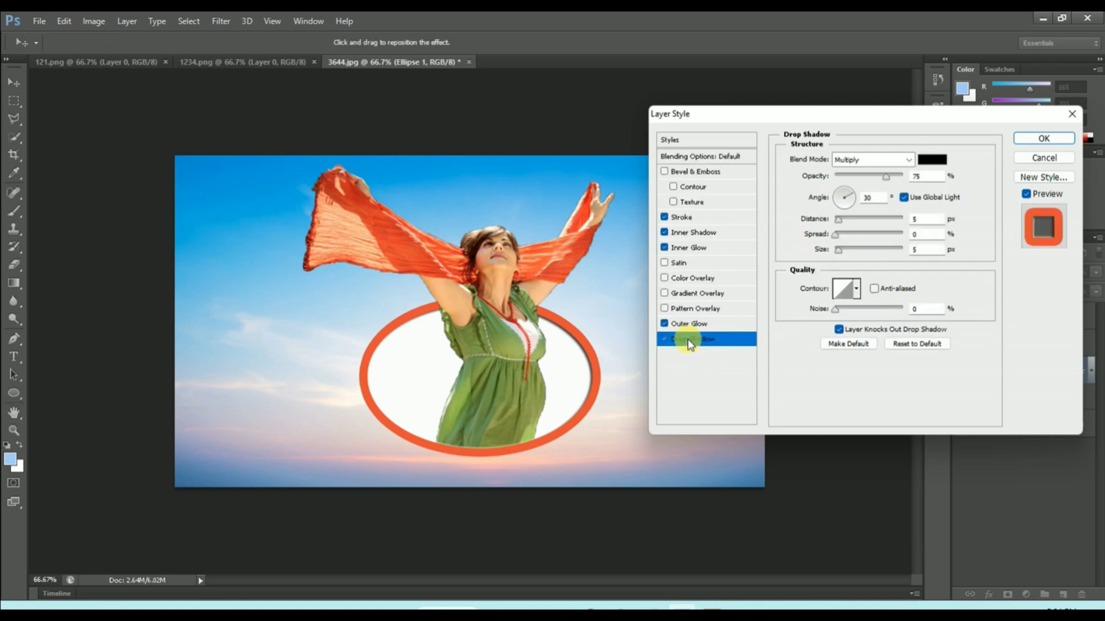
pyautogui.click(932, 159)
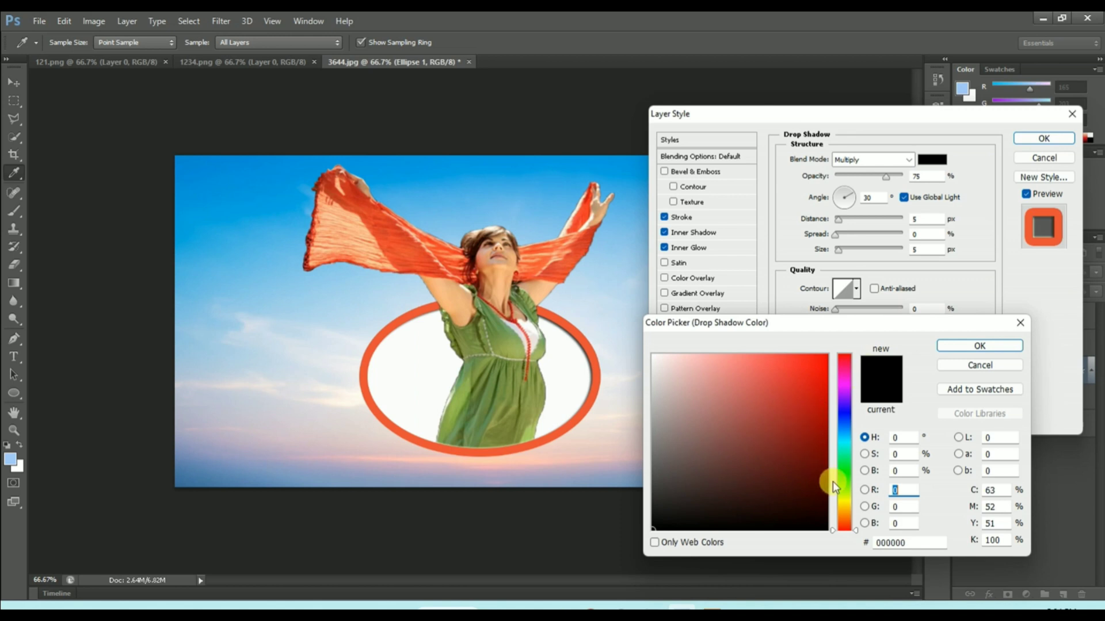
pyautogui.click(841, 497)
pyautogui.click(749, 362)
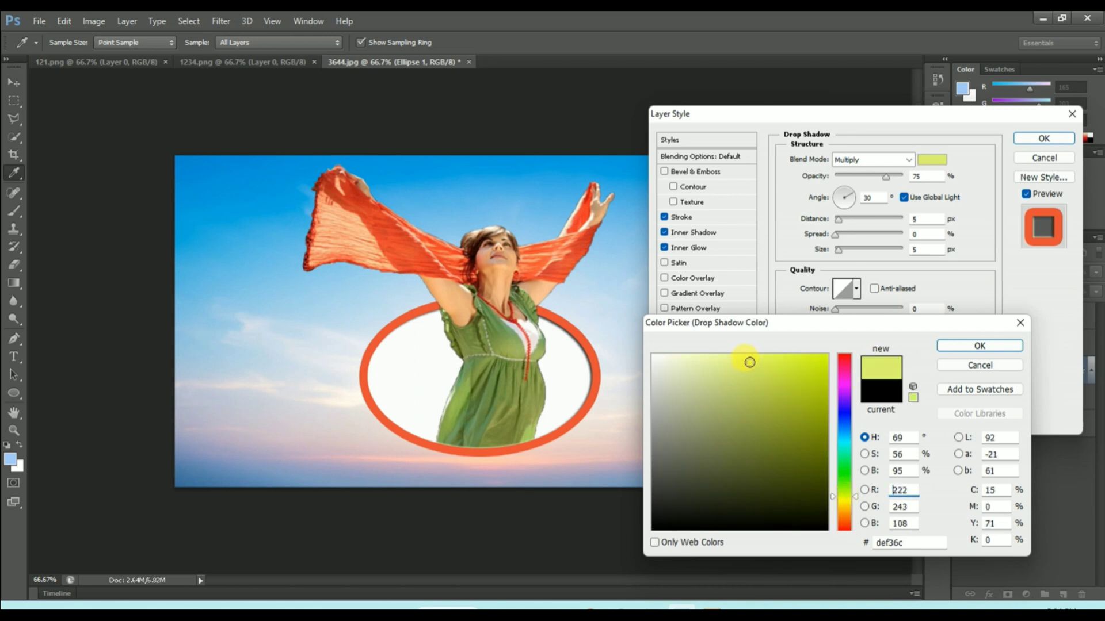
pyautogui.click(843, 501)
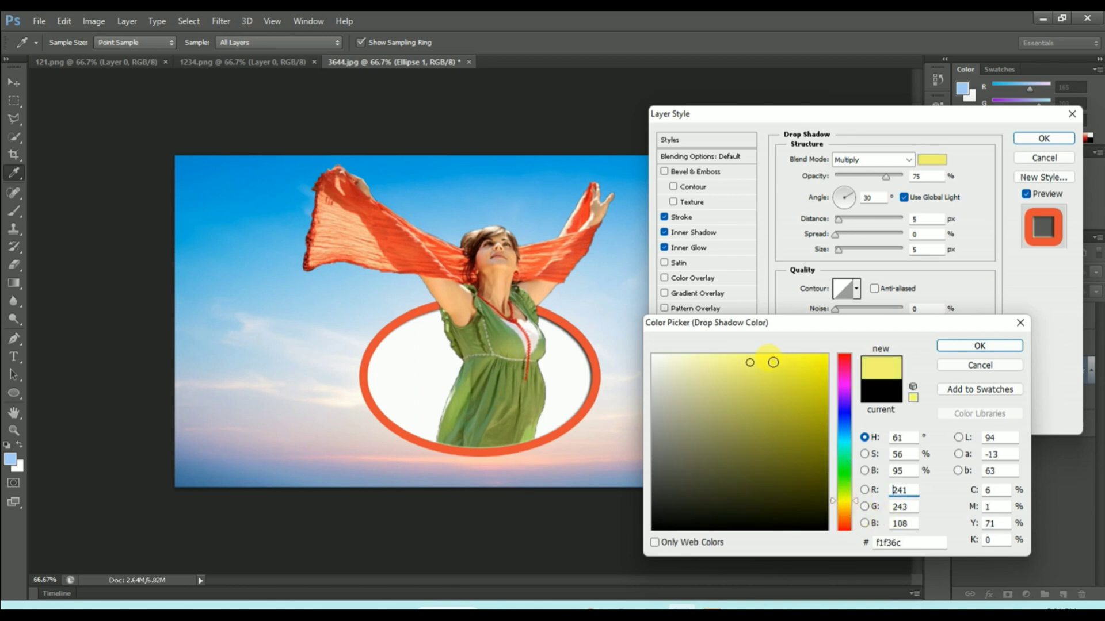
pyautogui.click(772, 363)
pyautogui.click(959, 347)
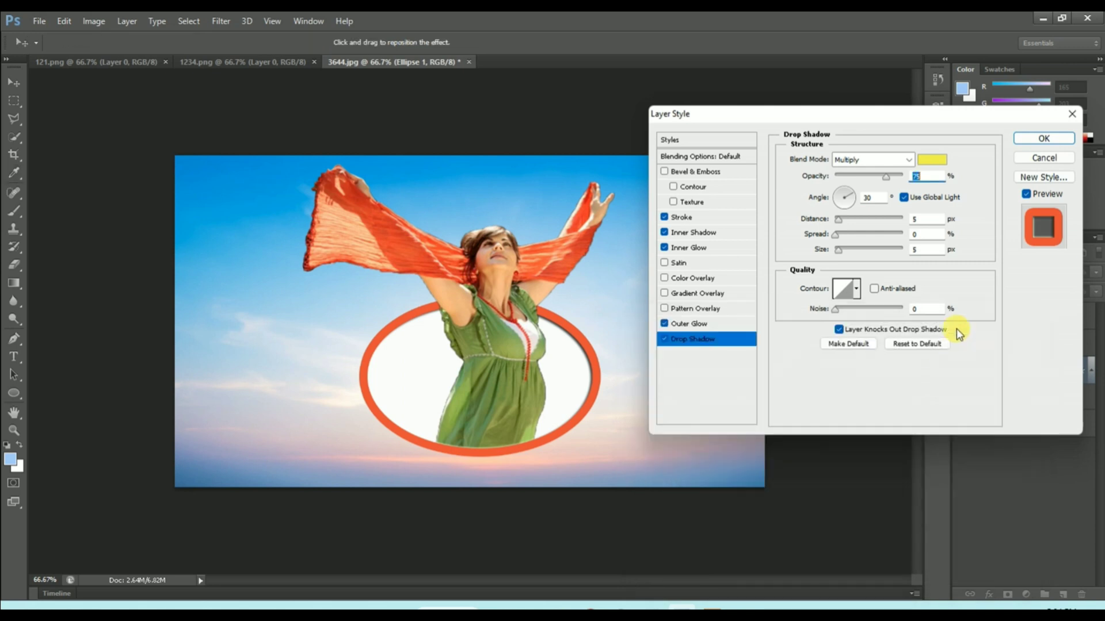
# Set the drop shadow to Blend Mode Normal, Size 109 and Spread 10 for a wide glow
pyautogui.click(874, 161)
pyautogui.click(857, 173)
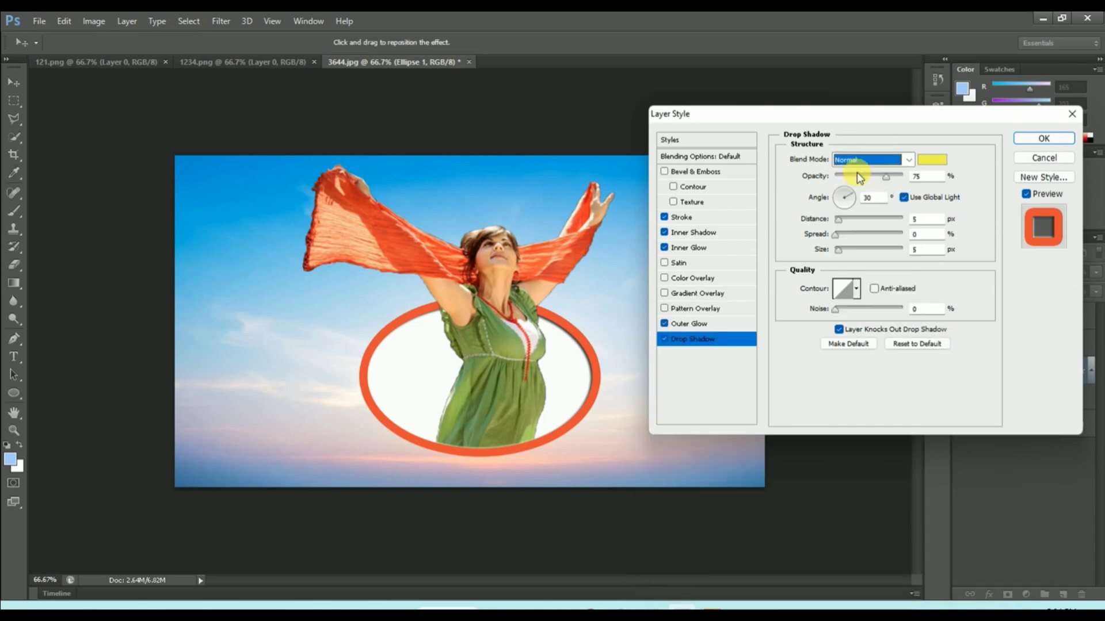
pyautogui.moveTo(841, 253); pyautogui.dragTo(866, 253)
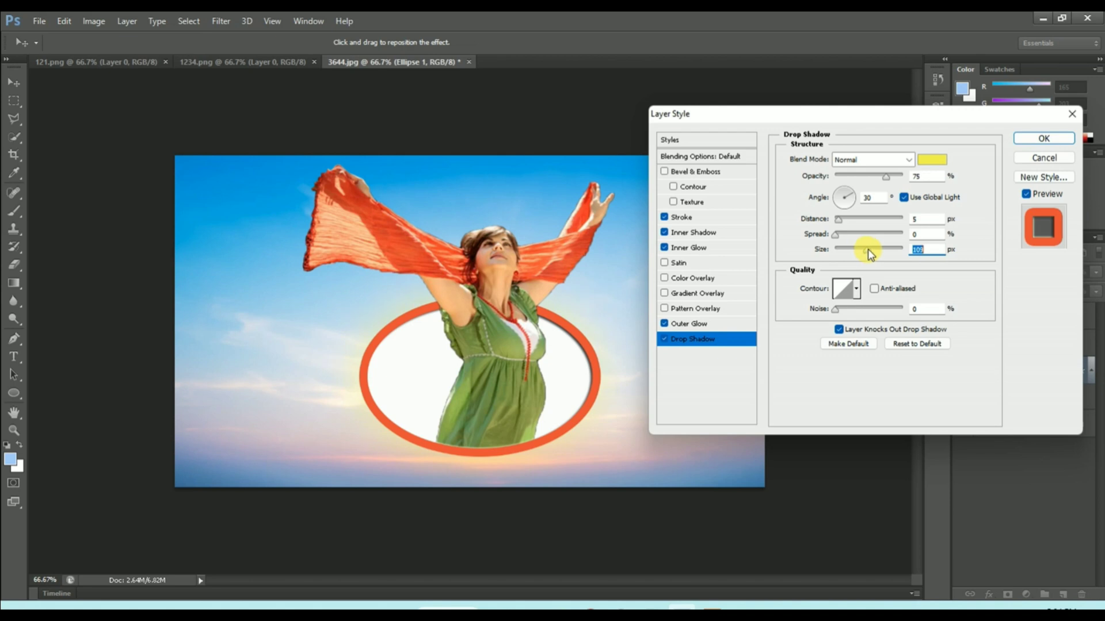
pyautogui.moveTo(837, 234); pyautogui.dragTo(848, 228)
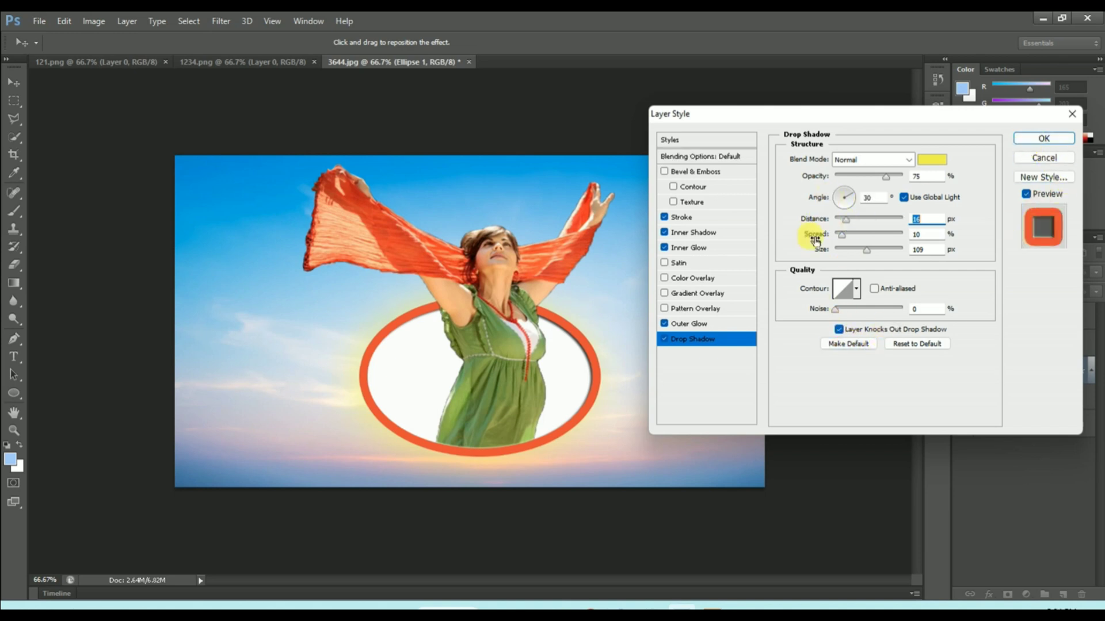
# Enable Bevel & Emboss with Texture and Contour left off, and commit all six layer effects
pyautogui.click(670, 175)
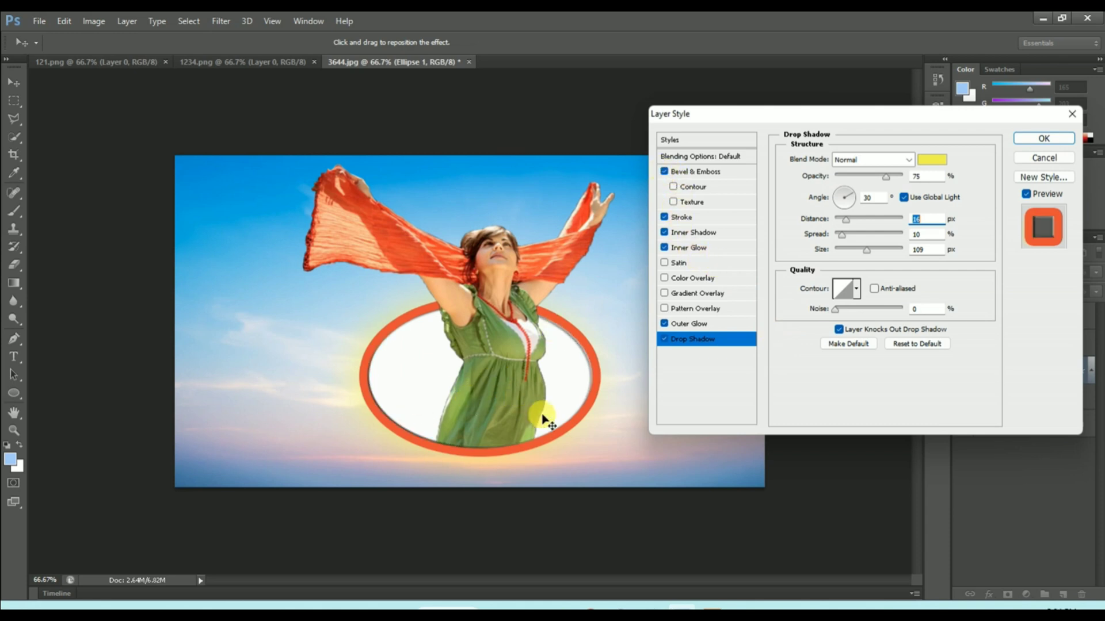
pyautogui.click(692, 189)
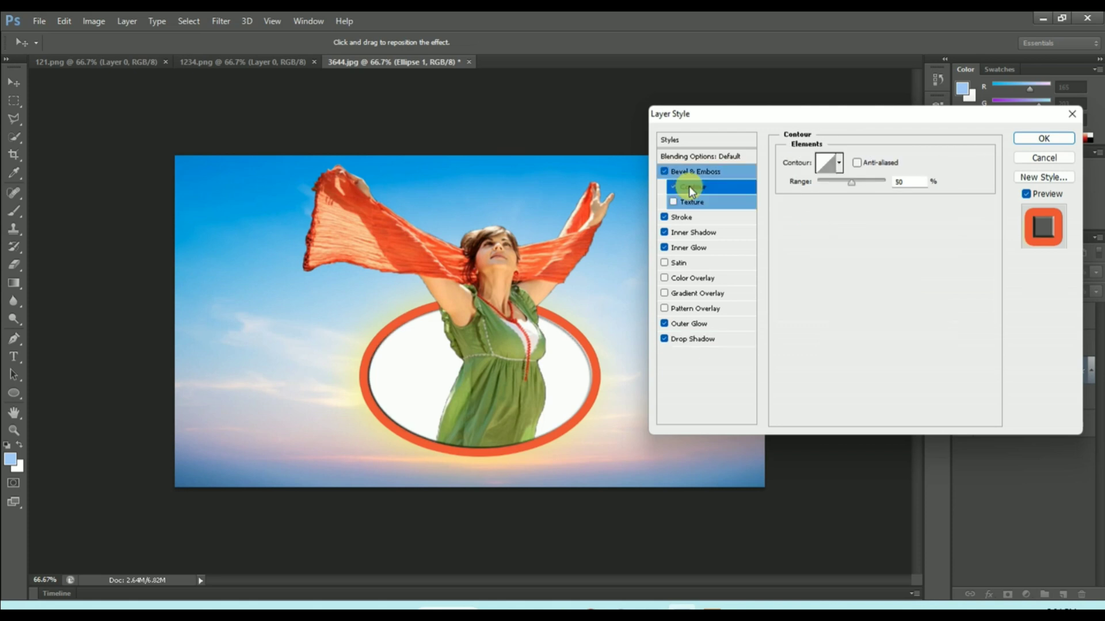
pyautogui.click(672, 202)
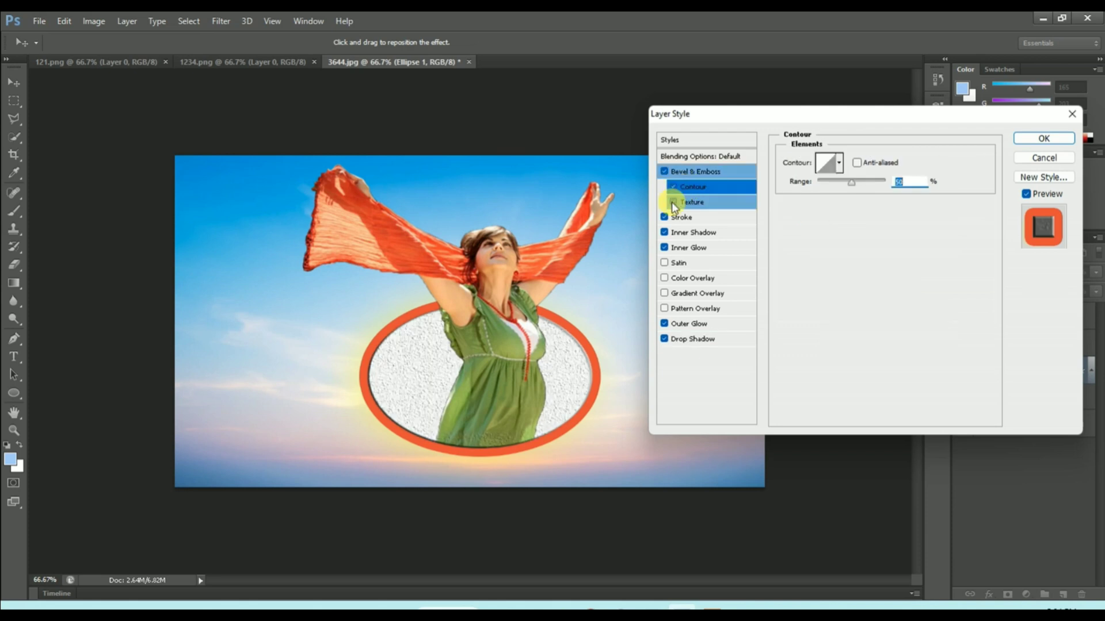
pyautogui.click(672, 203)
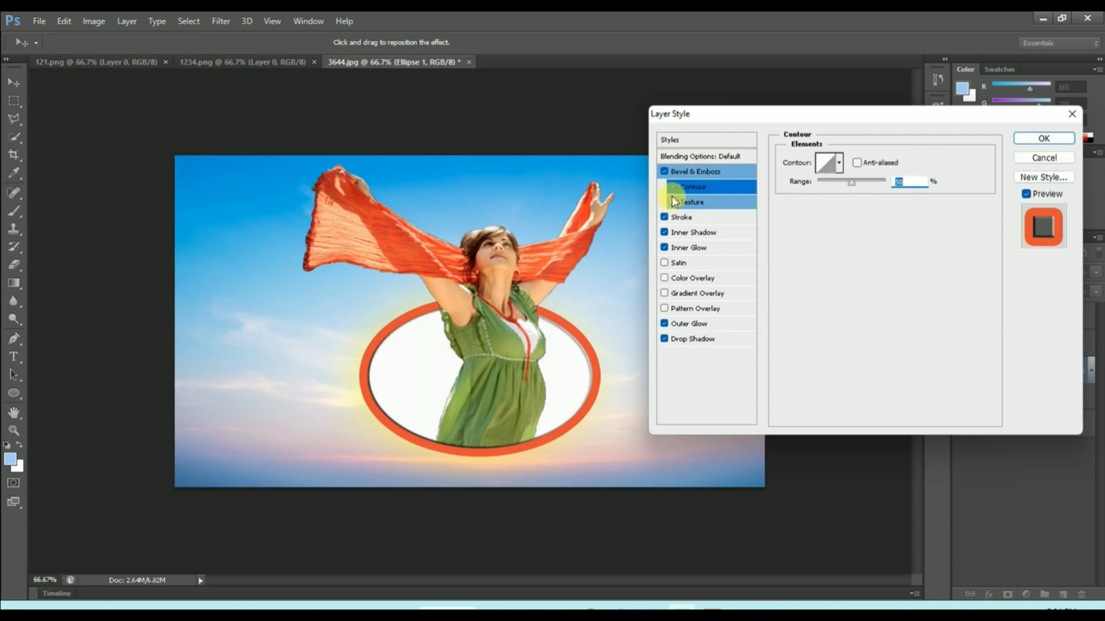
pyautogui.click(673, 187)
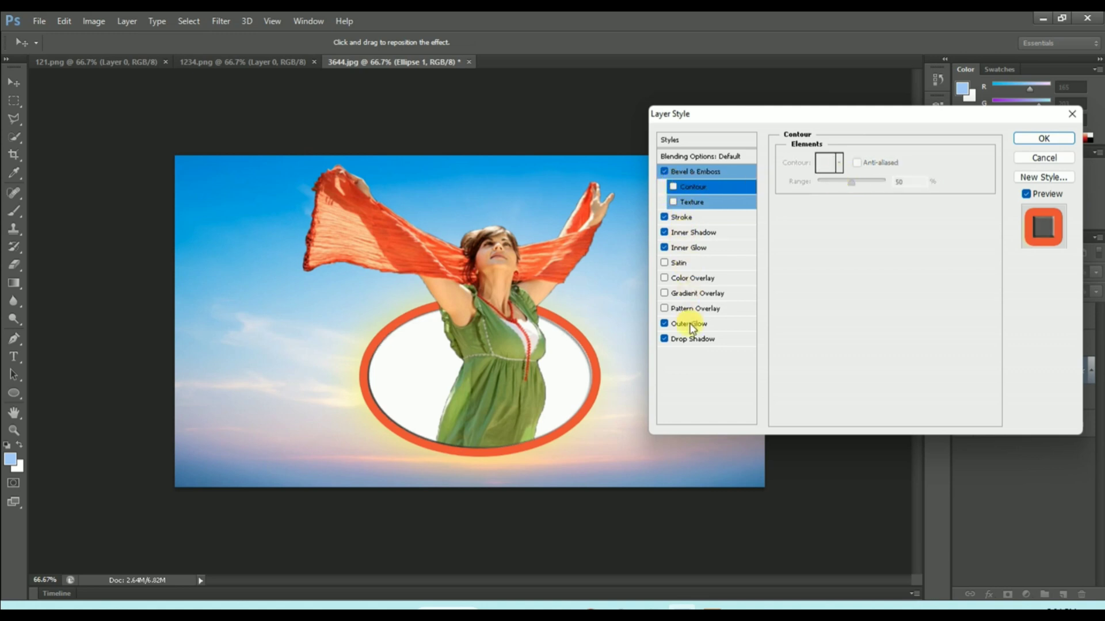
pyautogui.click(1036, 140)
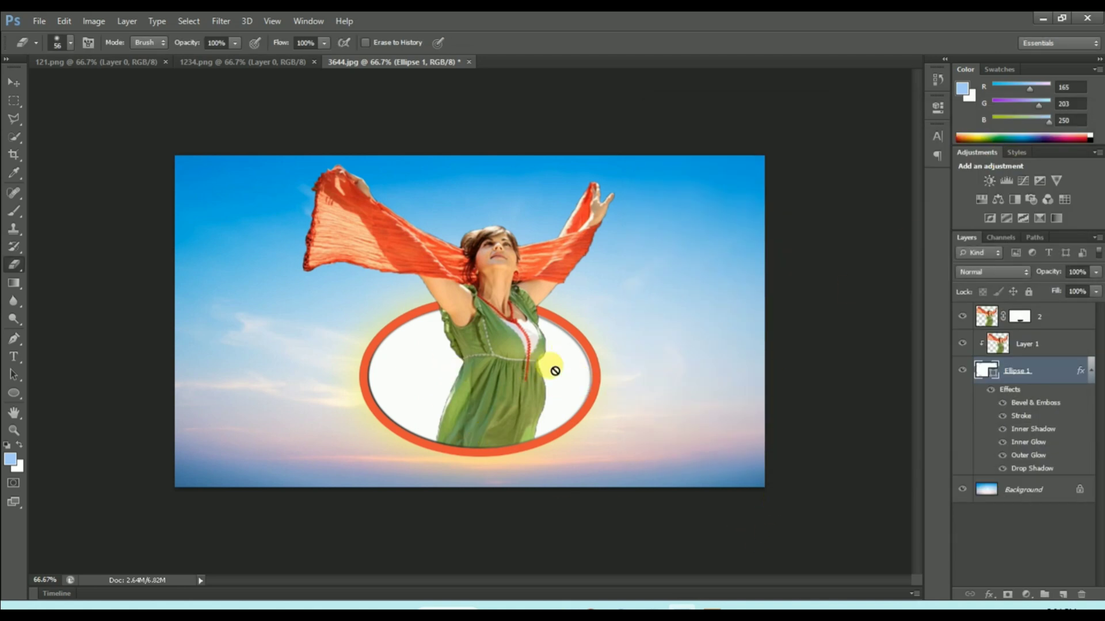
# Compare the bevel on and off, then hide the orange Stroke effect
pyautogui.click(1002, 404)
pyautogui.click(1002, 403)
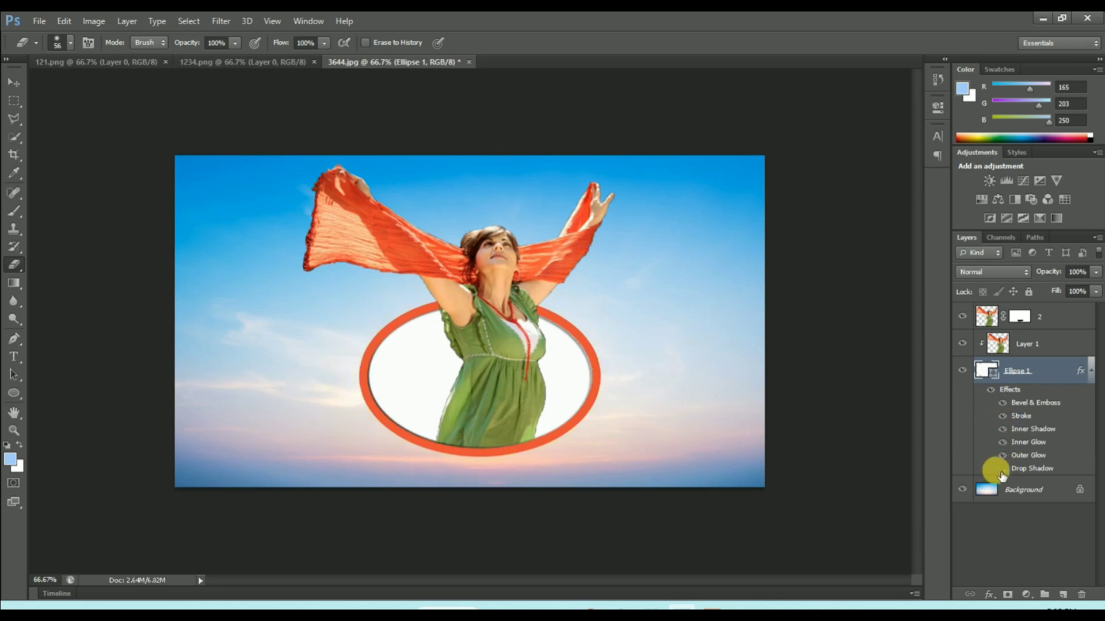
pyautogui.click(1003, 417)
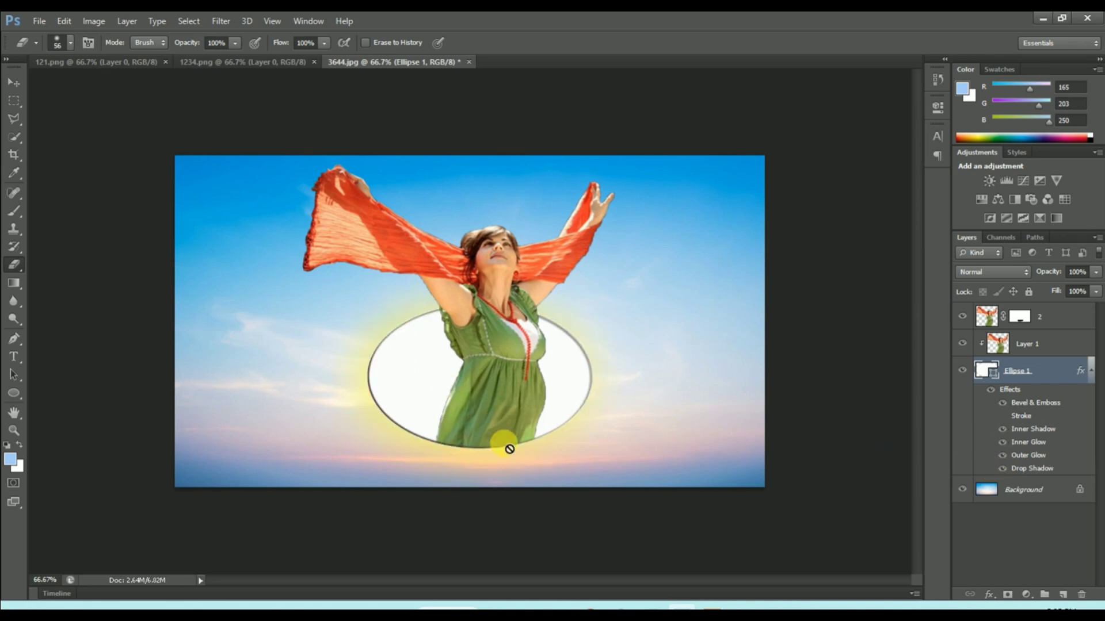
# Toggle Inner Shadow and Outer Glow off and back on to compare, leaving both visible
pyautogui.click(1004, 431)
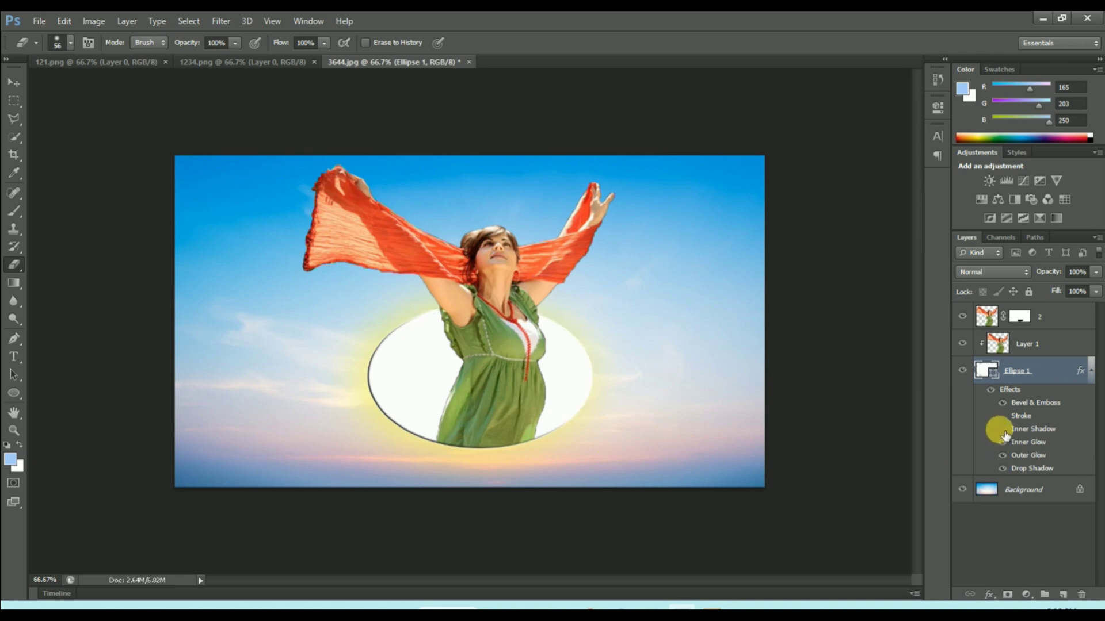
pyautogui.click(1001, 430)
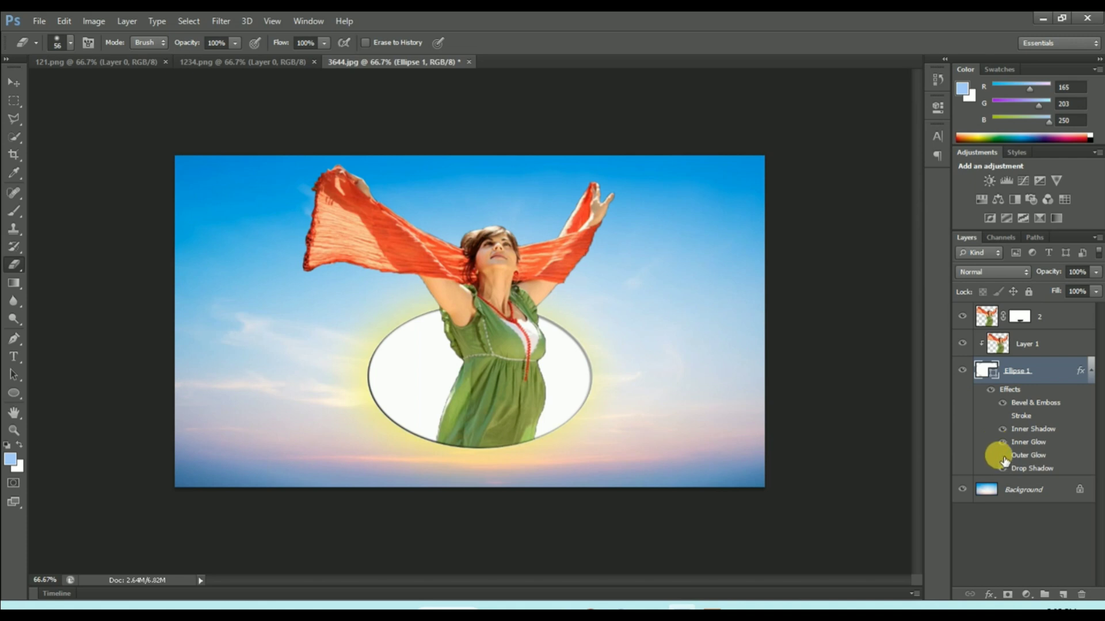
pyautogui.click(1002, 456)
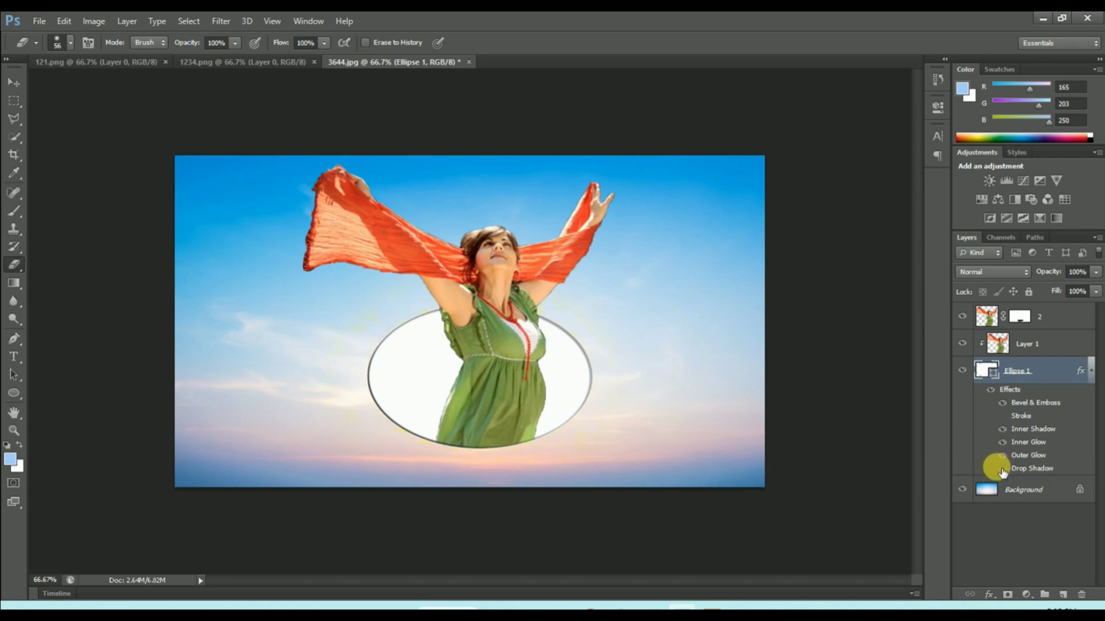
pyautogui.click(1001, 456)
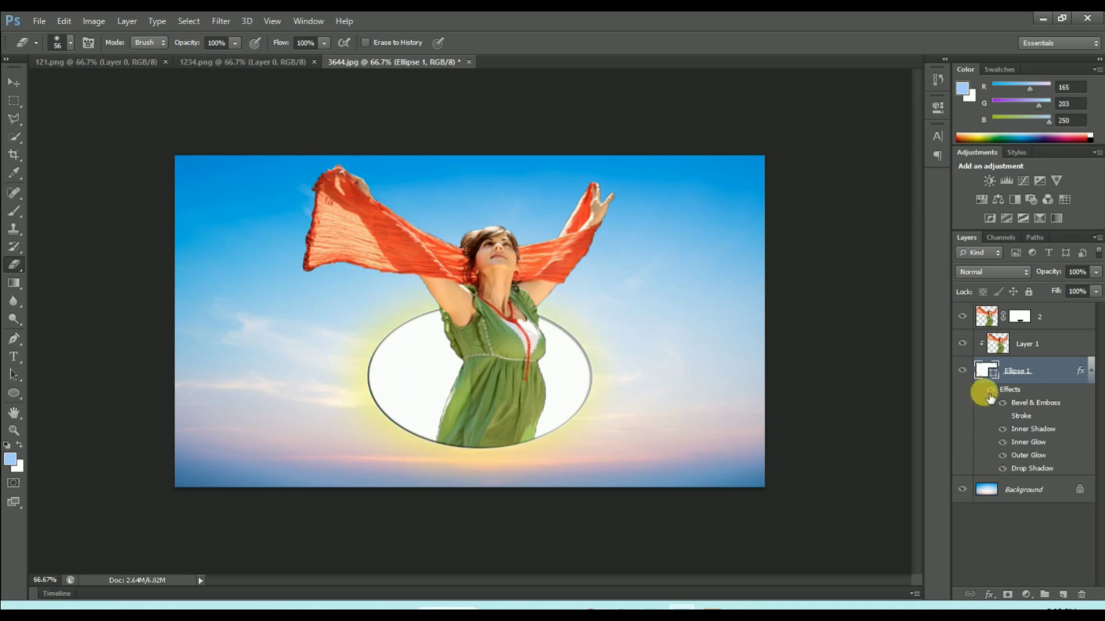